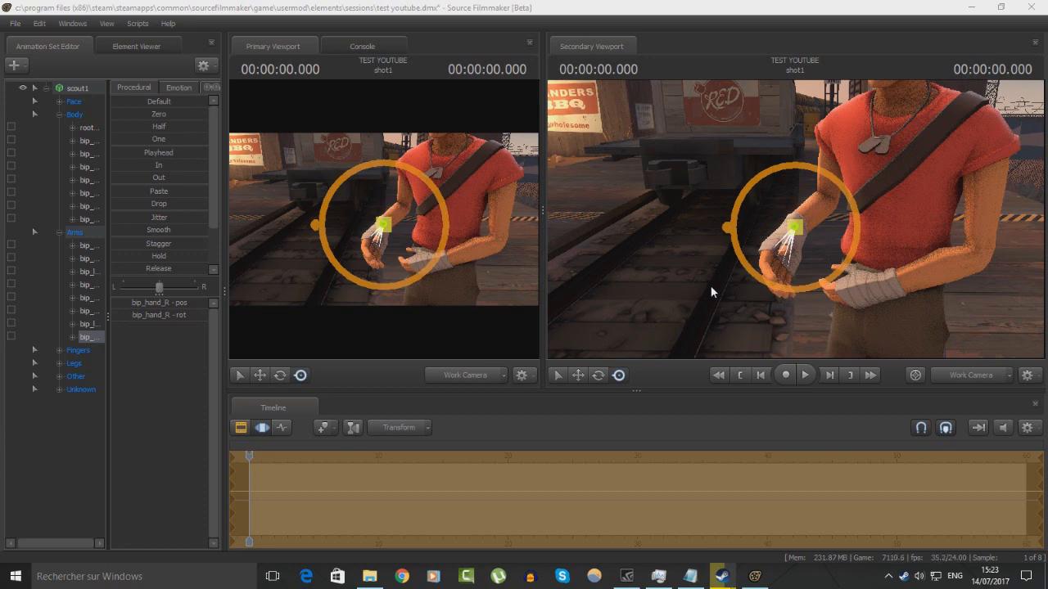
# Step: Inspect the scout's pose from the front and at full-body distance, with its control tree collapsed
pyautogui.moveTo(710, 287); pyautogui.dragTo(778, 250)
pyautogui.press('a')
pyautogui.press('d')
pyautogui.press('a')
pyautogui.press('d')
pyautogui.click(46, 89)
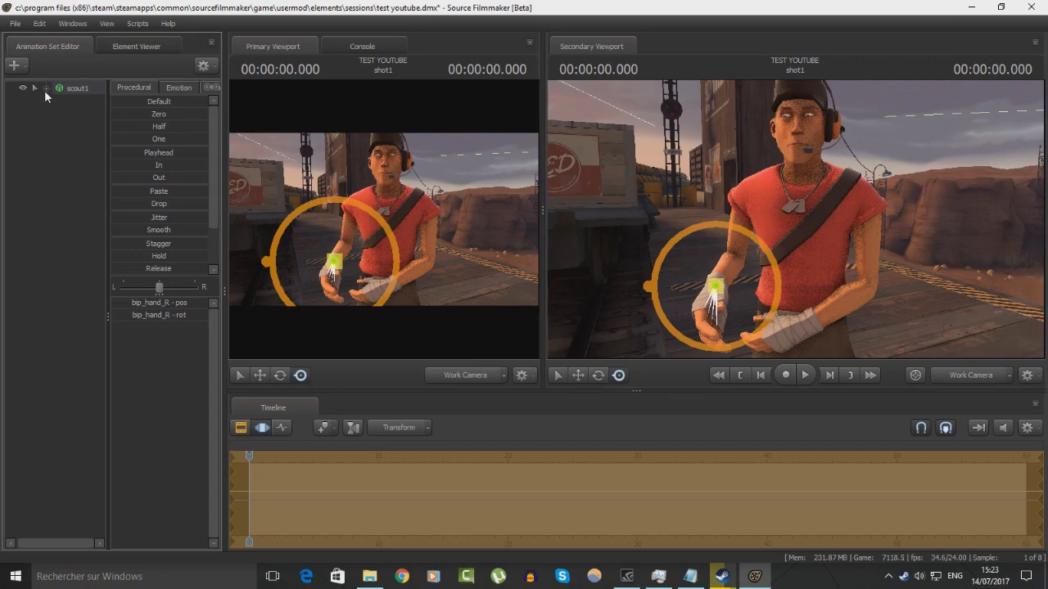
pyautogui.press('w')
pyautogui.moveTo(564, 122); pyautogui.dragTo(555, 170)
pyautogui.press('w')
pyautogui.press('s')
pyautogui.moveTo(795, 220); pyautogui.dragTo(796, 221)
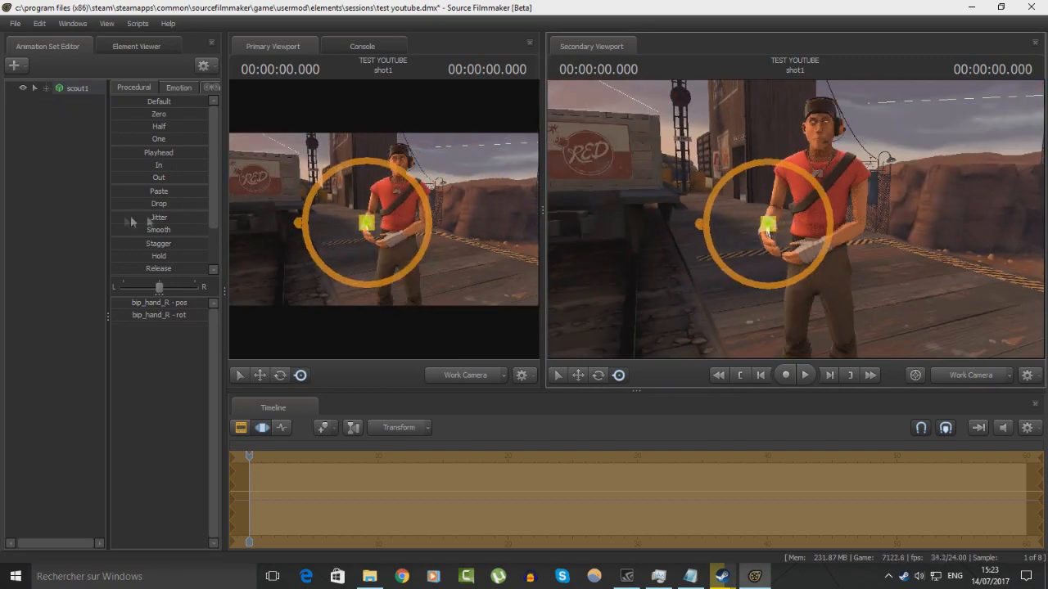
# Step: Start adding a model as a new animation set and set the mod filter to All Mods
pyautogui.rightClick(49, 157)
pyautogui.click(73, 187)
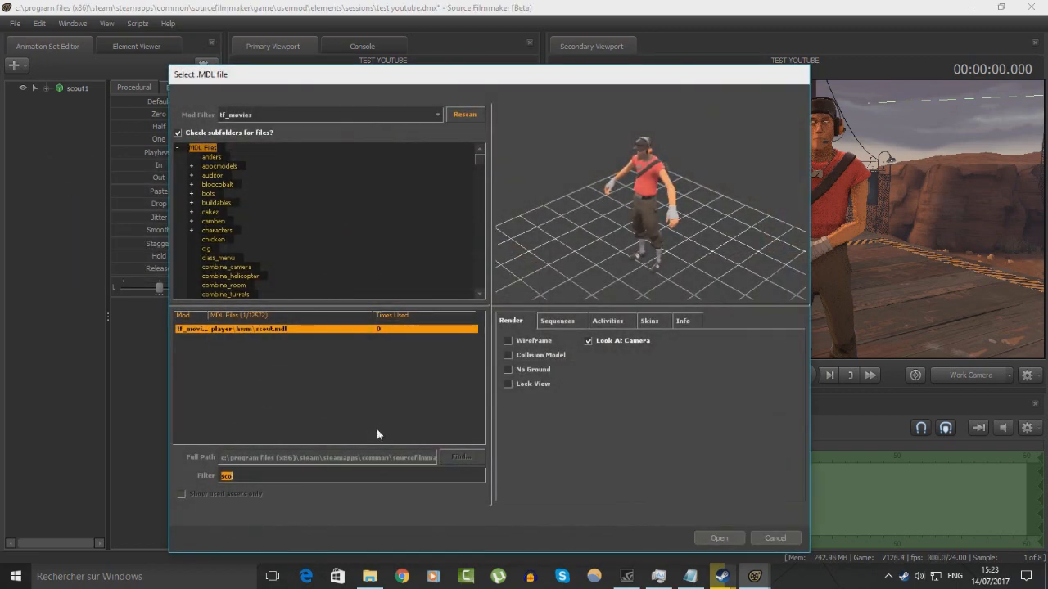
pyautogui.click(317, 115)
pyautogui.click(317, 127)
# Step: Filter the model list for "torch"
pyautogui.click(250, 475)
pyautogui.write('t')
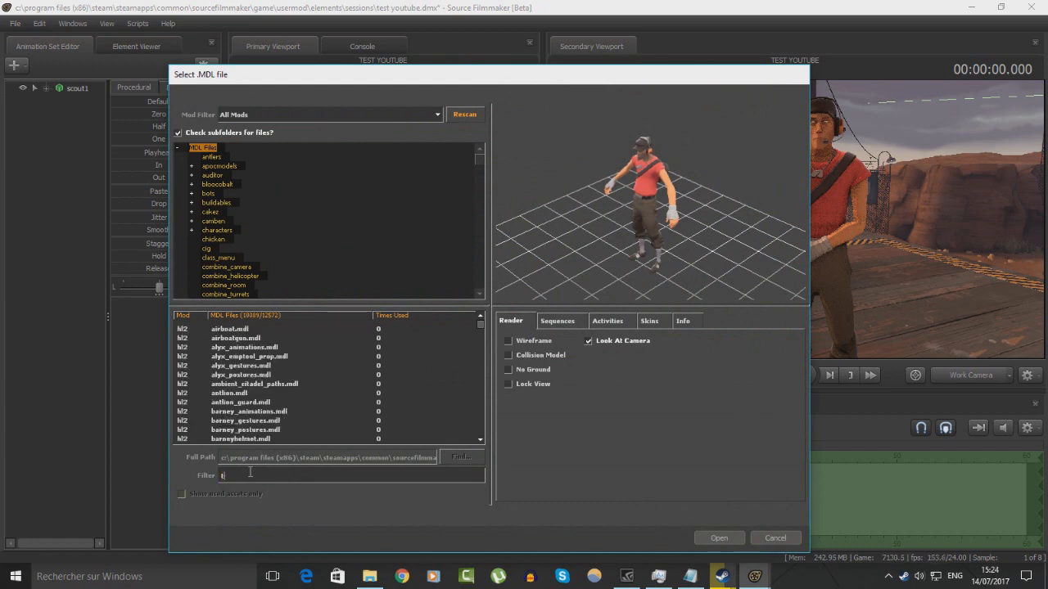
pyautogui.write('orsh')
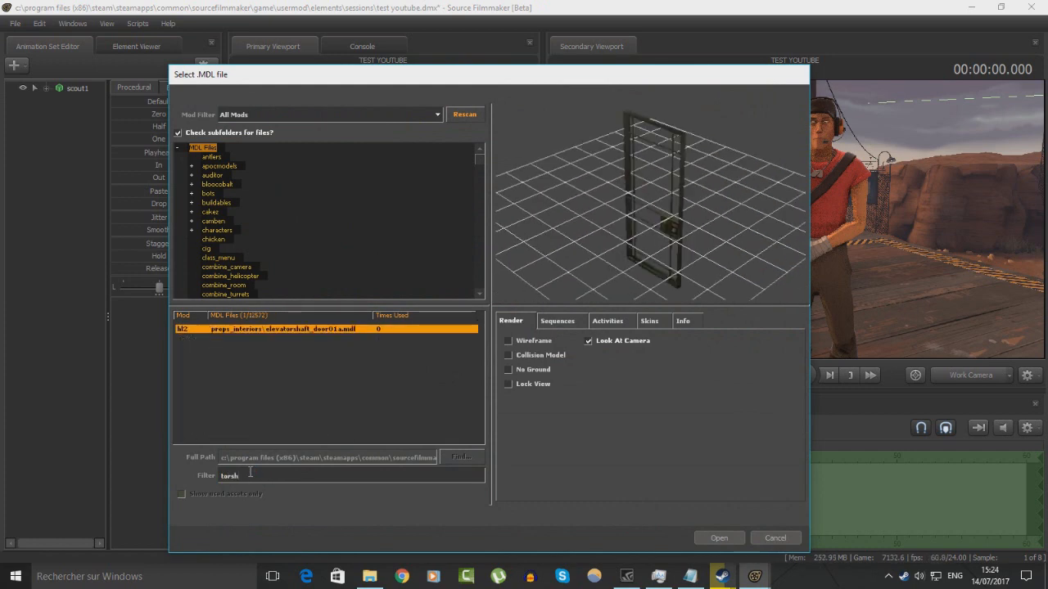
pyautogui.press('BackSpace')
pyautogui.press('BackSpace')
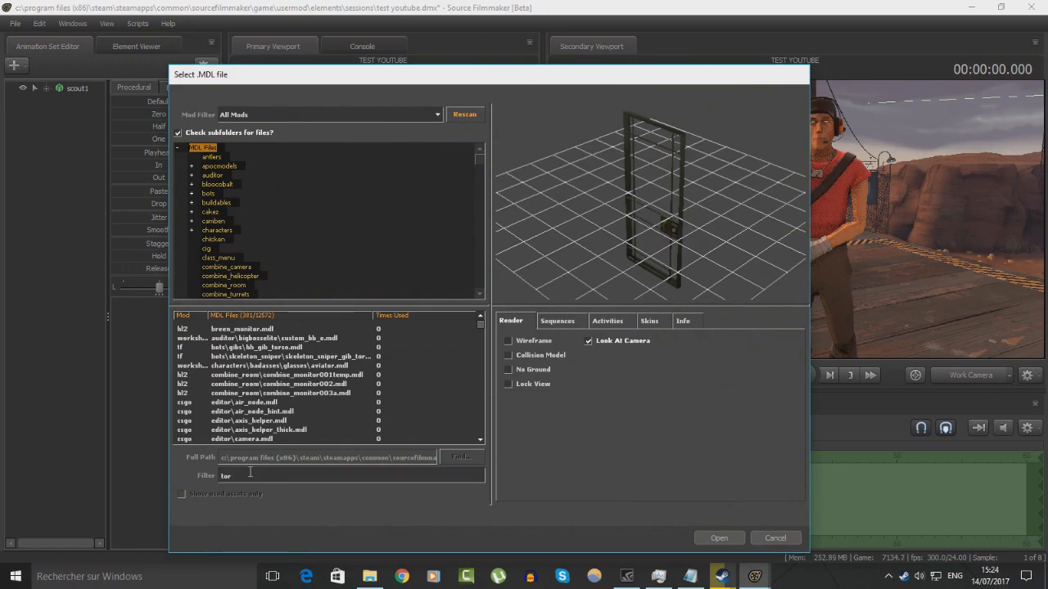
pyautogui.write('ch')
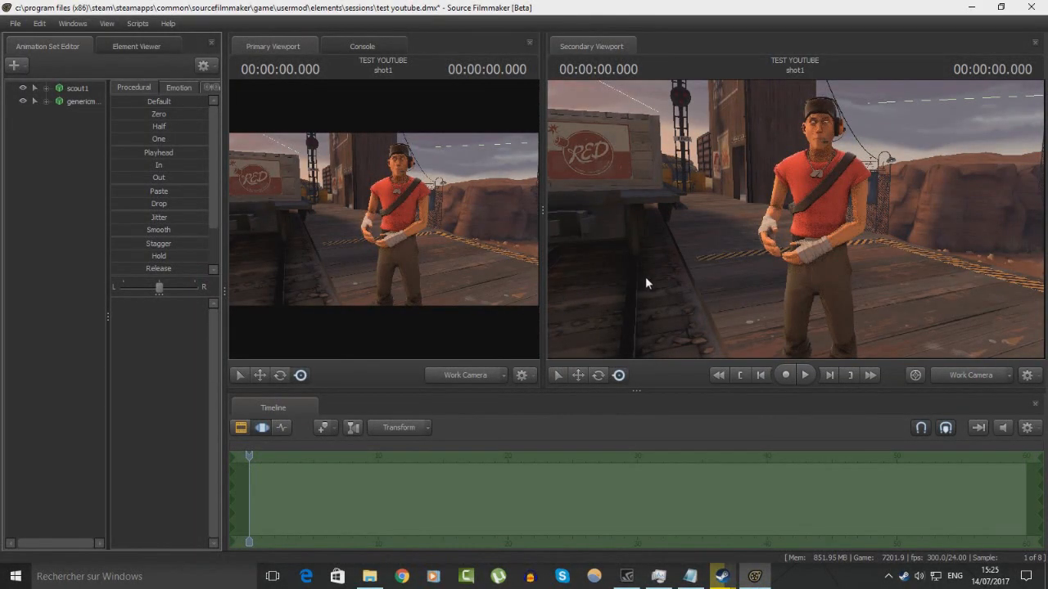
# Step: Move the genericmic microphone model across the scene into the scout's right hand
pyautogui.moveTo(645, 277); pyautogui.dragTo(397, 266)
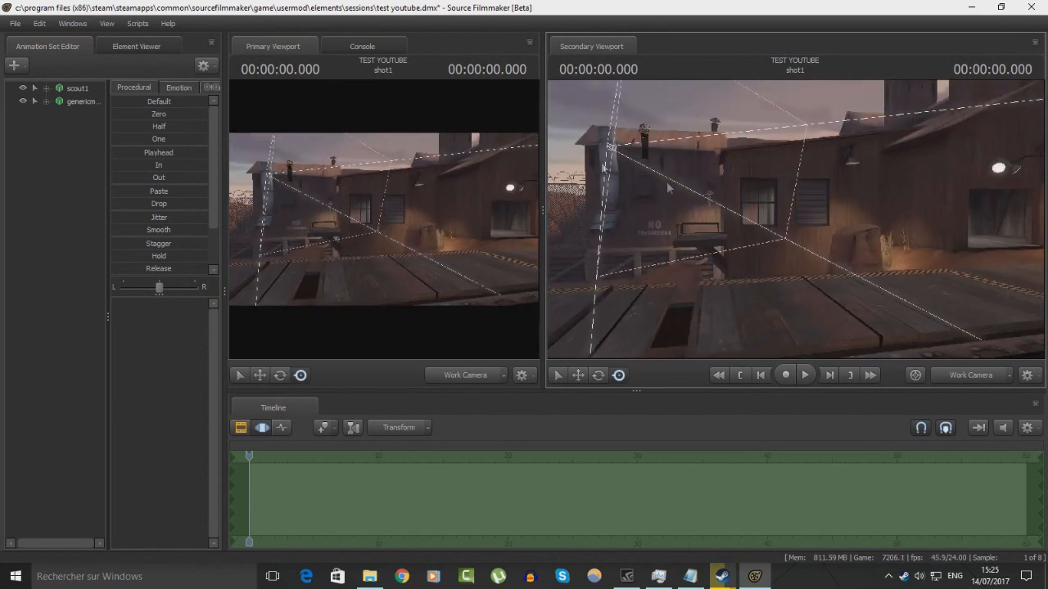
pyautogui.click(96, 104)
pyautogui.moveTo(644, 165); pyautogui.dragTo(918, 285)
pyautogui.moveTo(860, 246); pyautogui.dragTo(1019, 295)
pyautogui.moveTo(569, 202); pyautogui.dragTo(853, 217)
pyautogui.press('w')
pyautogui.click(809, 215)
pyautogui.moveTo(744, 235); pyautogui.dragTo(710, 206)
pyautogui.press('w')
pyautogui.press('w')
pyautogui.press('d')
pyautogui.moveTo(795, 221); pyautogui.dragTo(795, 218)
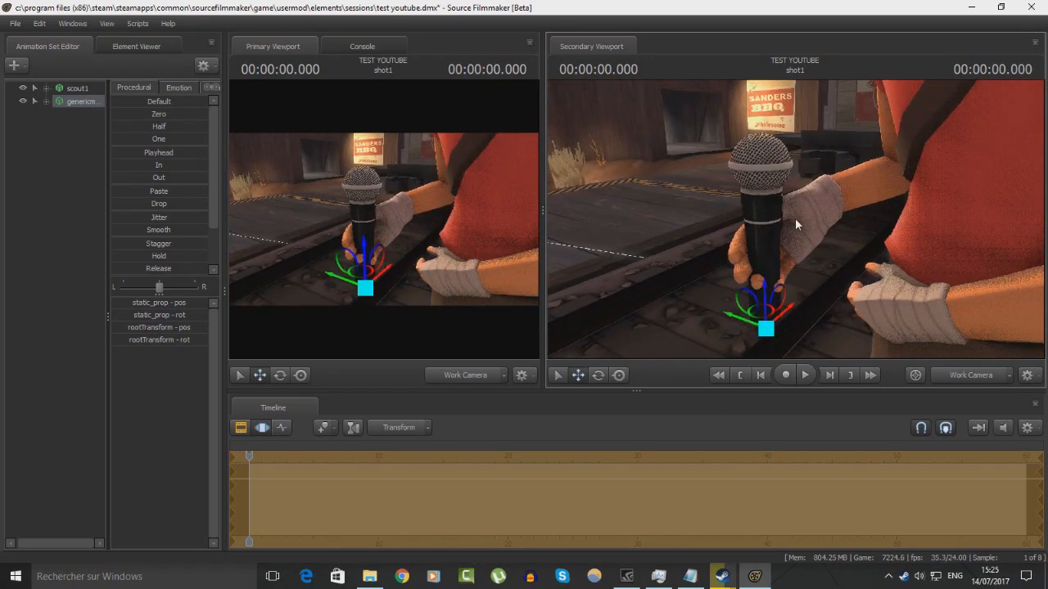
# Step: Rotate the scout's right hand so that it fits around the microphone handle
pyautogui.keyDown('ctrl'); pyautogui.click(793, 208); pyautogui.keyUp('ctrl')
pyautogui.press('r')
pyautogui.moveTo(791, 210); pyautogui.dragTo(797, 234)
pyautogui.press('w')
pyautogui.press('s')
pyautogui.moveTo(854, 190); pyautogui.dragTo(863, 212)
pyautogui.press('w')
pyautogui.moveTo(700, 235)
pyautogui.mouseDown()
pyautogui.moveTo(681, 235)
pyautogui.moveTo(689, 231)
pyautogui.mouseUp()
# Step: Refine the grip of the scout's right-hand fingers around the microphone and check it from further away
pyautogui.keyDown('ctrl'); pyautogui.click(812, 277); pyautogui.keyUp('ctrl')
pyautogui.moveTo(827, 261); pyautogui.dragTo(819, 241)
pyautogui.moveTo(809, 278); pyautogui.dragTo(836, 265)
pyautogui.press('w')
pyautogui.moveTo(877, 237); pyautogui.dragTo(963, 263)
pyautogui.moveTo(743, 208); pyautogui.dragTo(732, 258)
pyautogui.press('s')
pyautogui.moveTo(794, 220)
pyautogui.mouseDown()
pyautogui.moveTo(792, 201)
pyautogui.moveTo(794, 220)
pyautogui.mouseUp()
pyautogui.press('w')
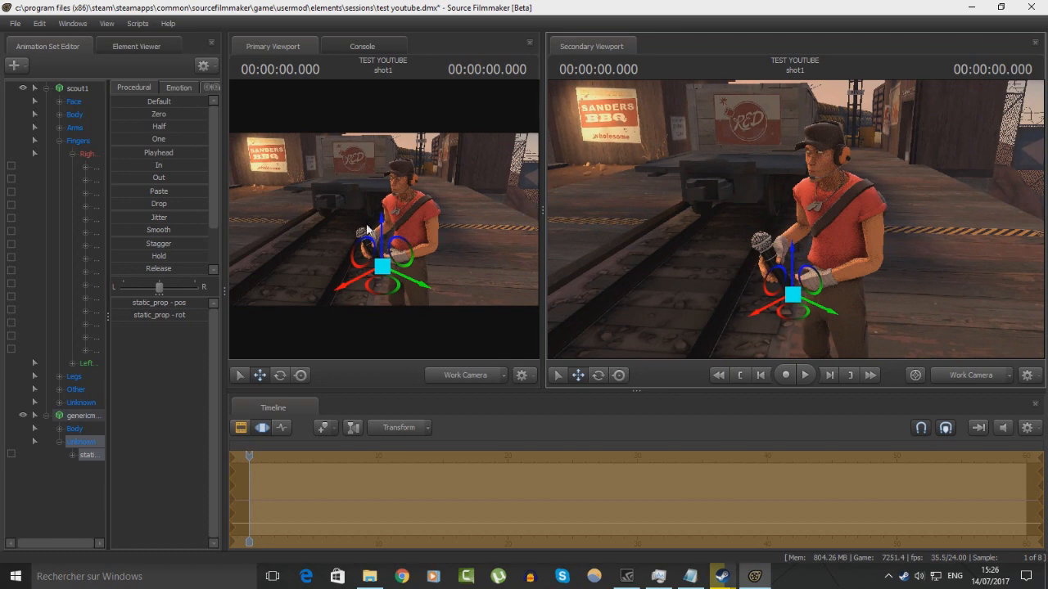
# Step: Collapse the scout's control tree and widen the Animation Set Editor and its tree column to show full names
pyautogui.click(47, 88)
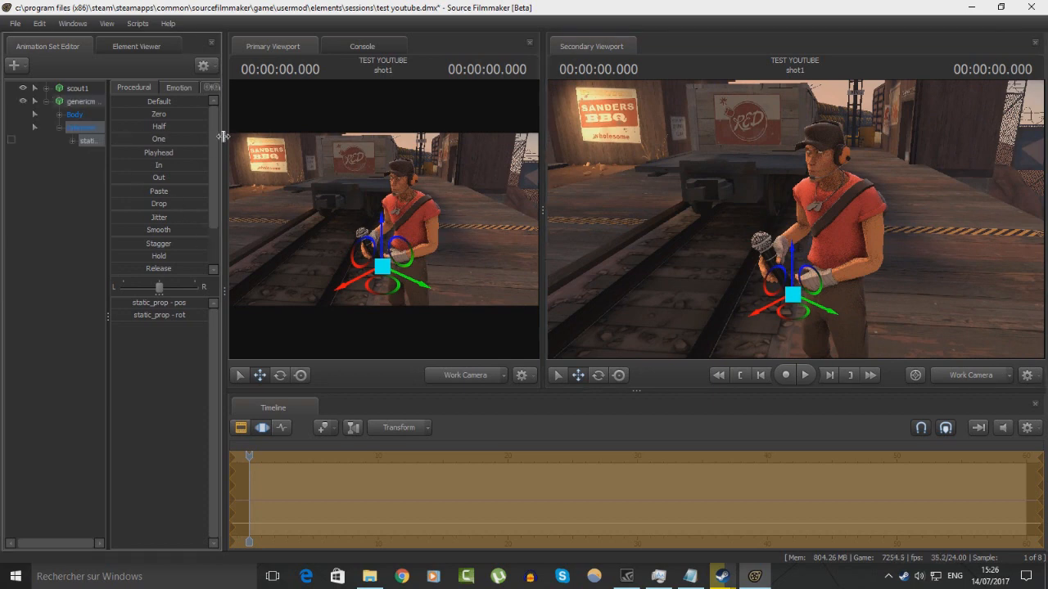
pyautogui.moveTo(226, 138); pyautogui.dragTo(367, 132)
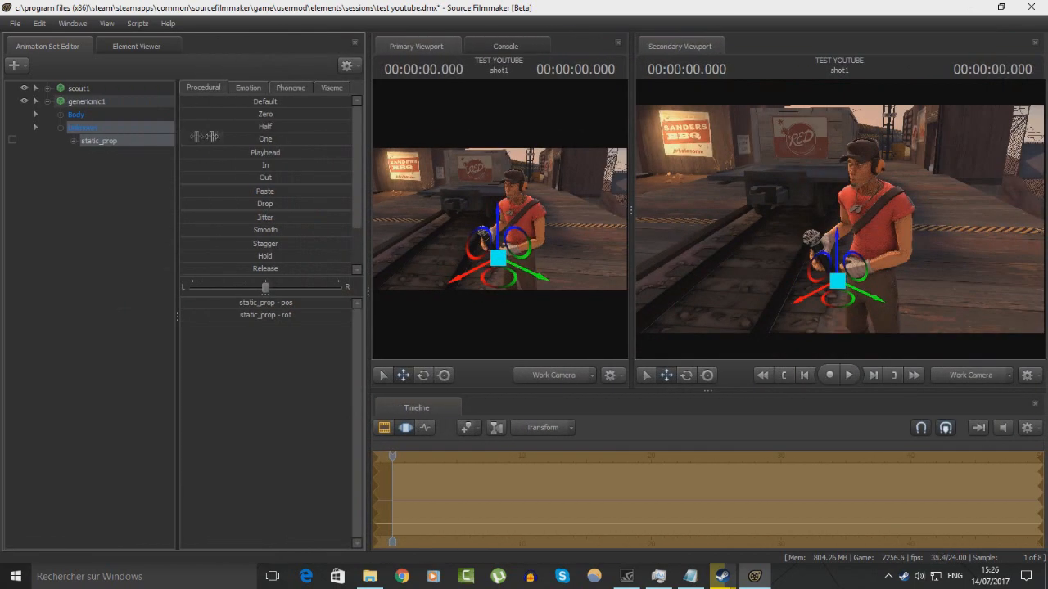
pyautogui.moveTo(179, 135); pyautogui.dragTo(264, 134)
pyautogui.click(190, 167)
pyautogui.click(73, 91)
# Step: Rename the genericmic1 animation set as micro
pyautogui.click(85, 100)
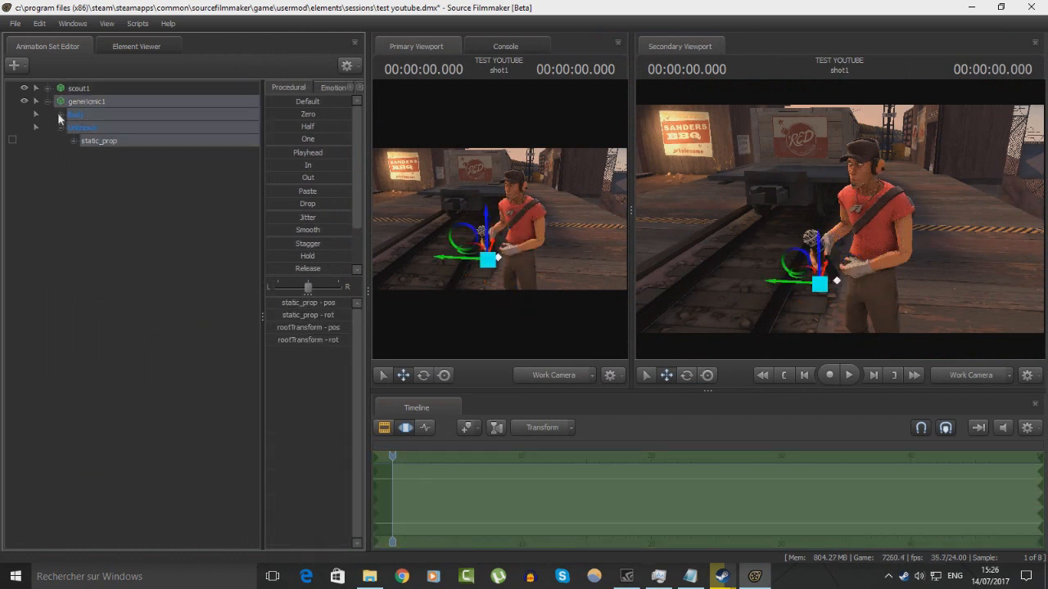
pyautogui.rightClick(85, 100)
pyautogui.click(86, 107)
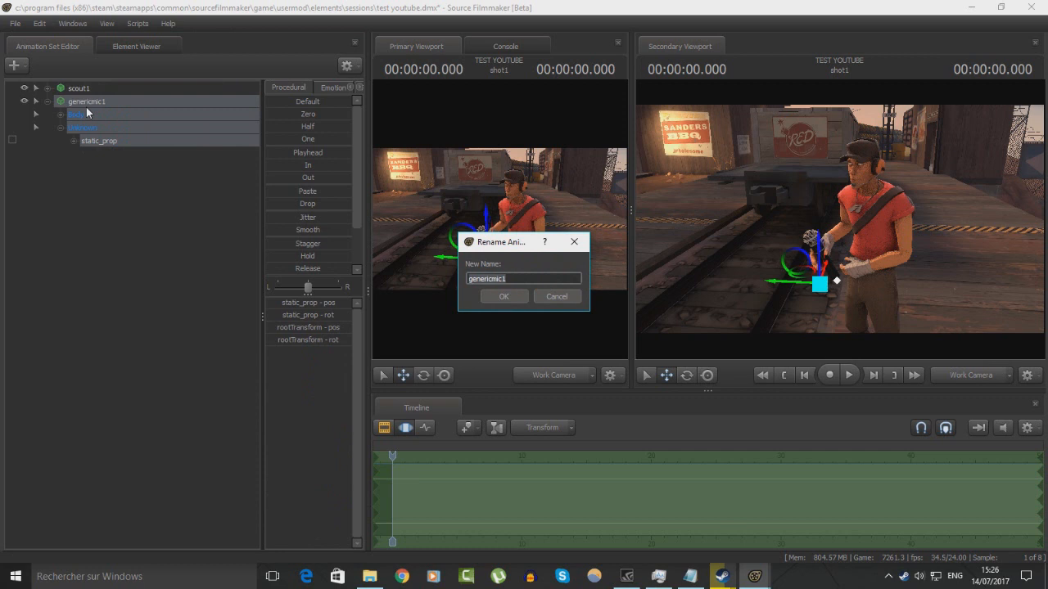
pyautogui.press('BackSpace')
pyautogui.write('micro')
pyautogui.press('Return')
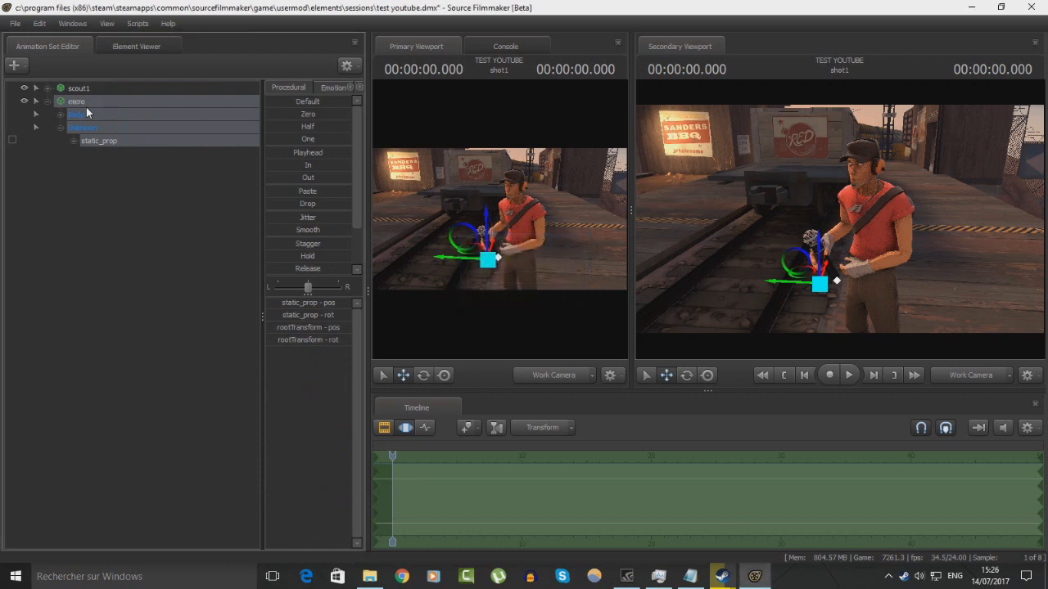
# Step: Expand the scout1 tree and the micro set's Body group to reveal the rootTransform control
pyautogui.click(70, 157)
pyautogui.click(47, 97)
pyautogui.click(46, 98)
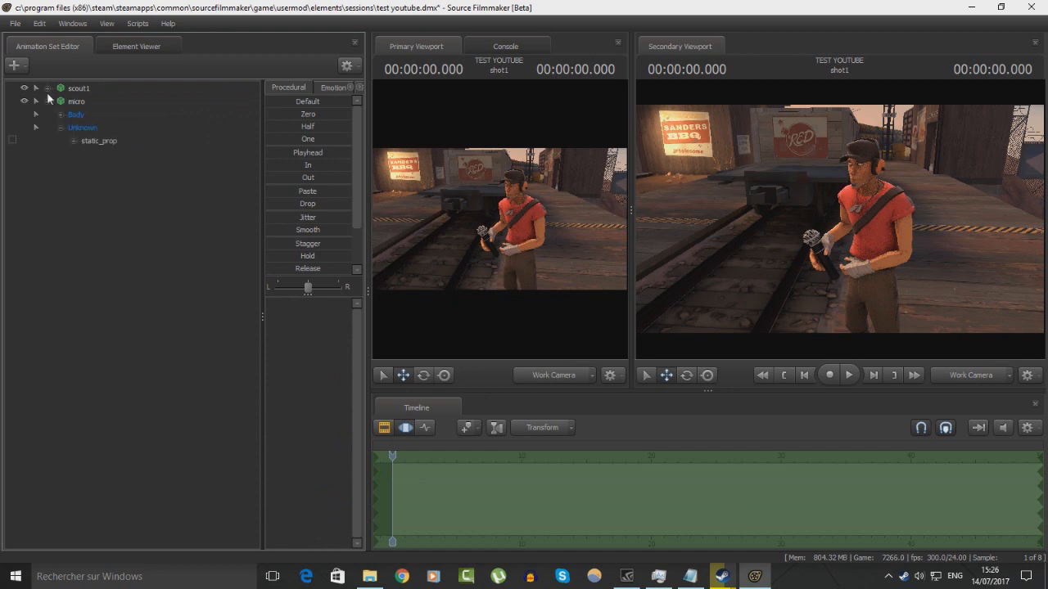
pyautogui.click(45, 87)
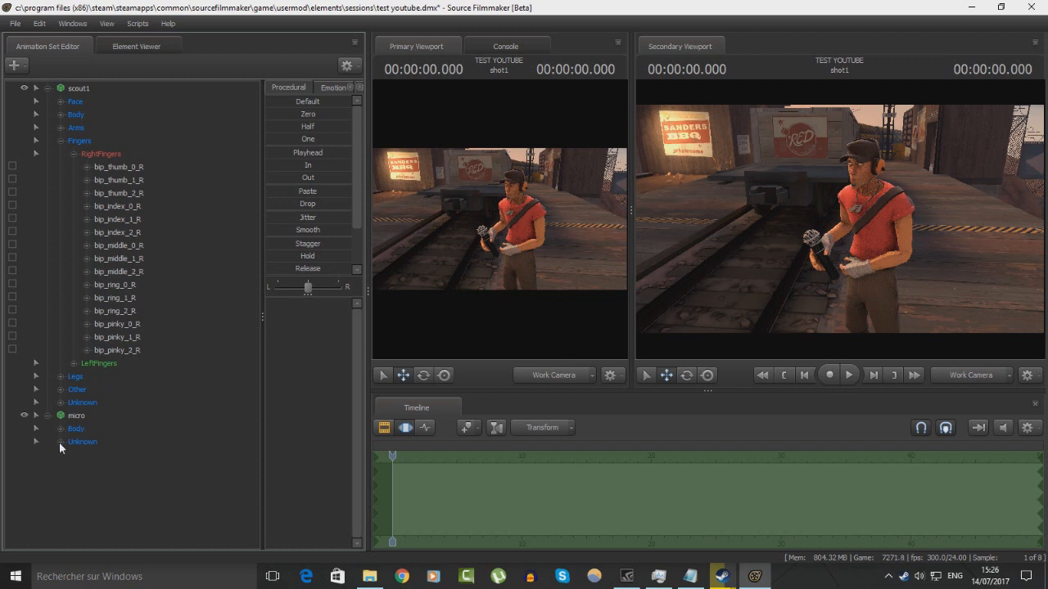
pyautogui.click(74, 456)
pyautogui.click(74, 456)
pyautogui.click(61, 429)
pyautogui.click(61, 455)
# Step: Select the scout's bip_hand_R bone and lock the microphone's rootTransform to it
pyautogui.moveTo(671, 272); pyautogui.dragTo(819, 226)
pyautogui.press('w')
pyautogui.press('a')
pyautogui.press('ctrl')
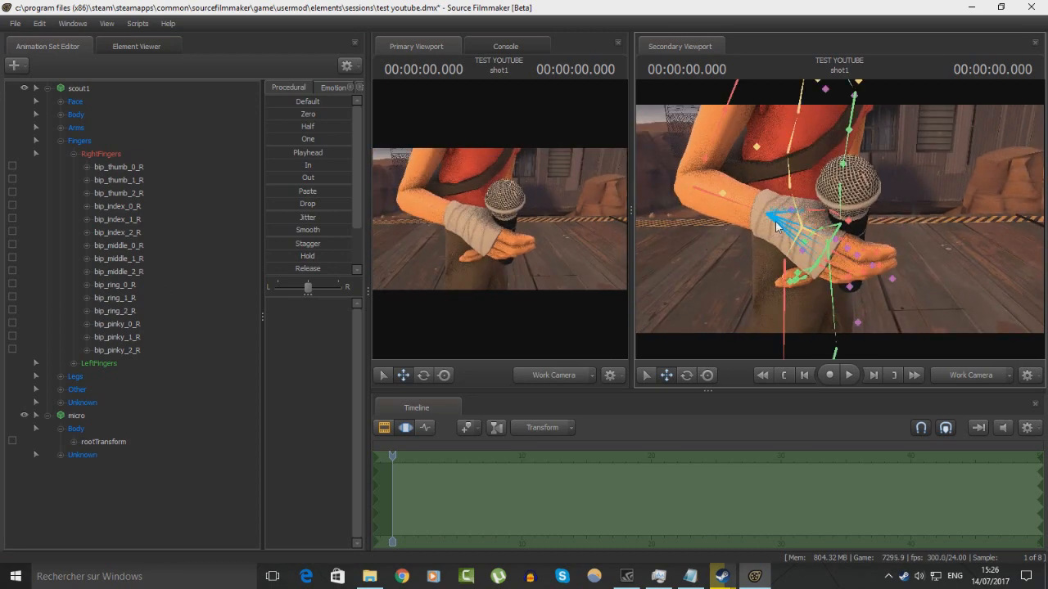
pyautogui.keyDown('ctrl'); pyautogui.click(776, 227); pyautogui.keyUp('ctrl')
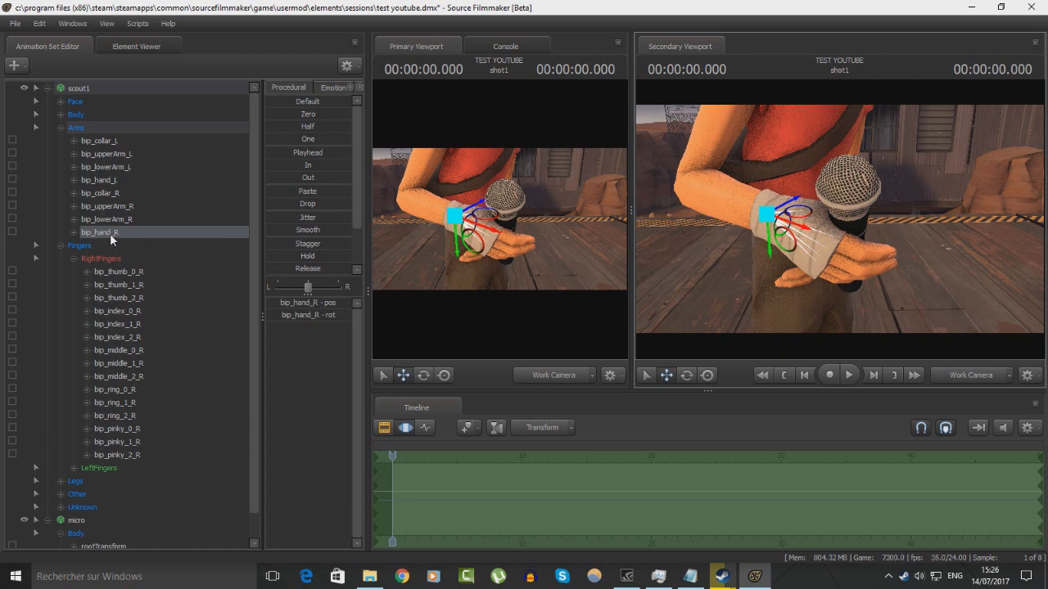
pyautogui.click(74, 232)
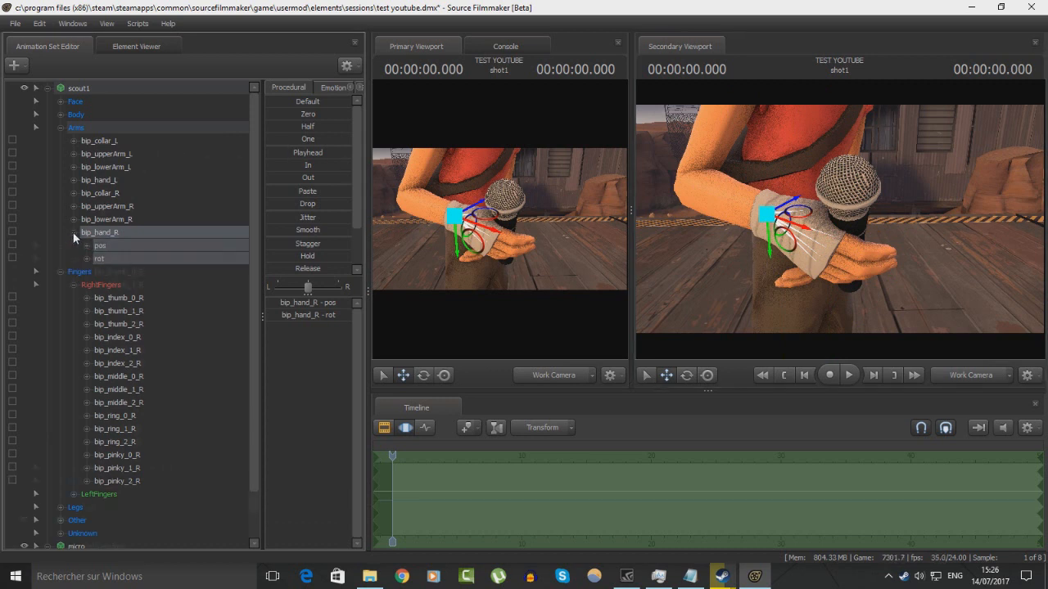
pyautogui.click(73, 232)
pyautogui.scroll(-1, 147, 205)
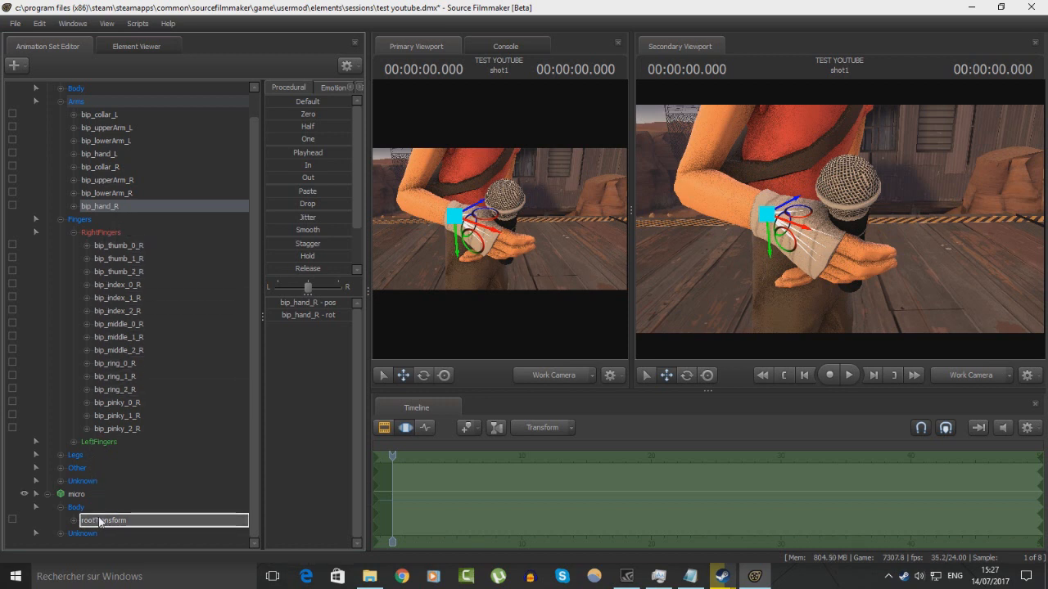
pyautogui.moveTo(99, 517); pyautogui.dragTo(99, 517)
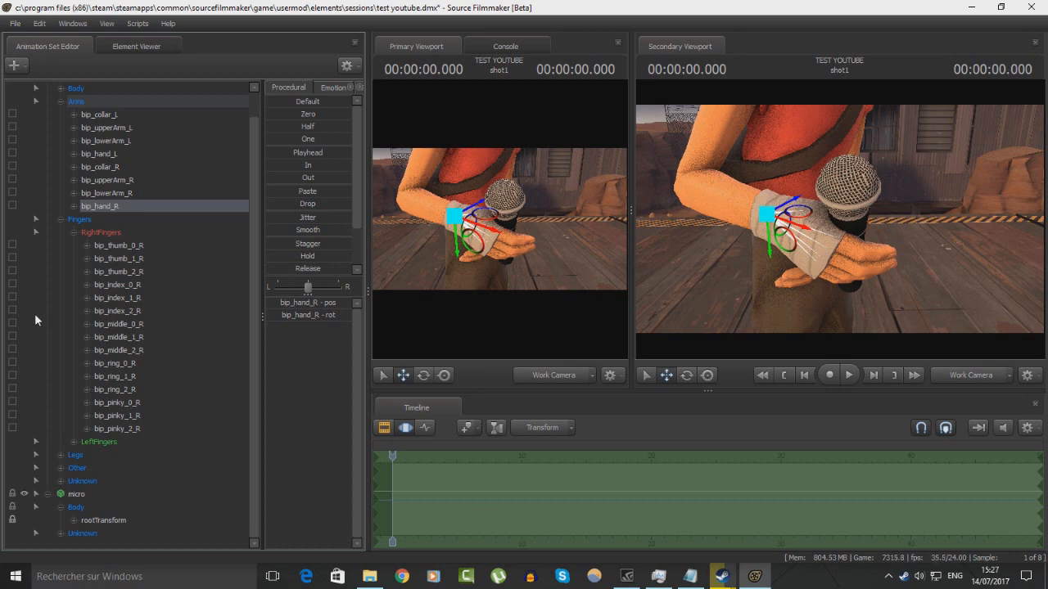
# Step: Select the micro animation set and examine the microphone's placement in the scout's hand from several angles
pyautogui.moveTo(778, 342)
pyautogui.mouseDown()
pyautogui.moveTo(802, 319)
pyautogui.moveTo(805, 331)
pyautogui.moveTo(777, 328)
pyautogui.mouseUp()
pyautogui.press('s')
pyautogui.press('s')
pyautogui.press('w')
pyautogui.click(77, 495)
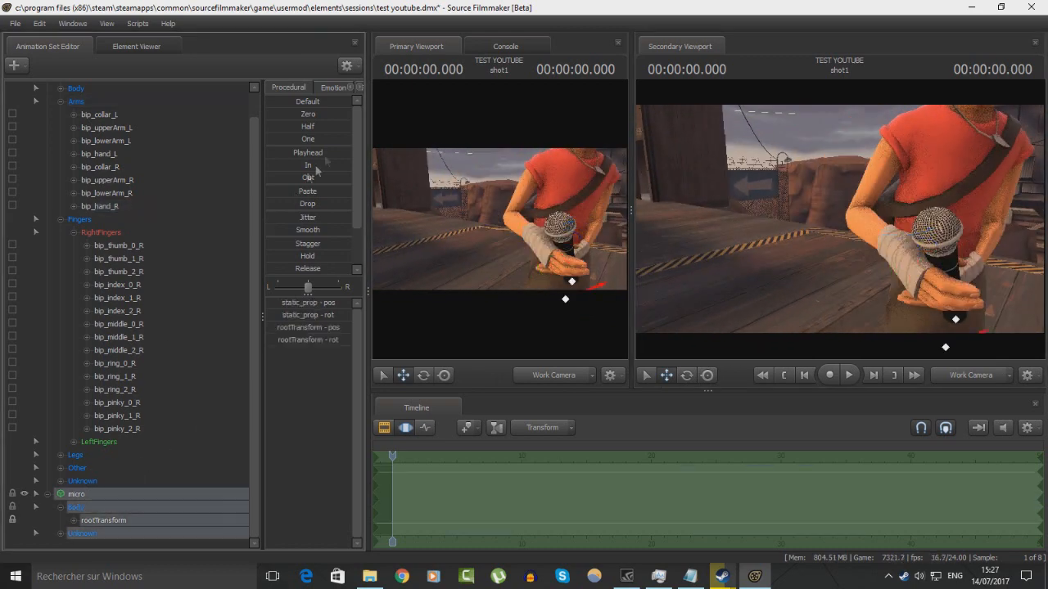
pyautogui.moveTo(344, 102); pyautogui.dragTo(249, 122)
pyautogui.press('d')
pyautogui.moveTo(692, 262); pyautogui.dragTo(657, 249)
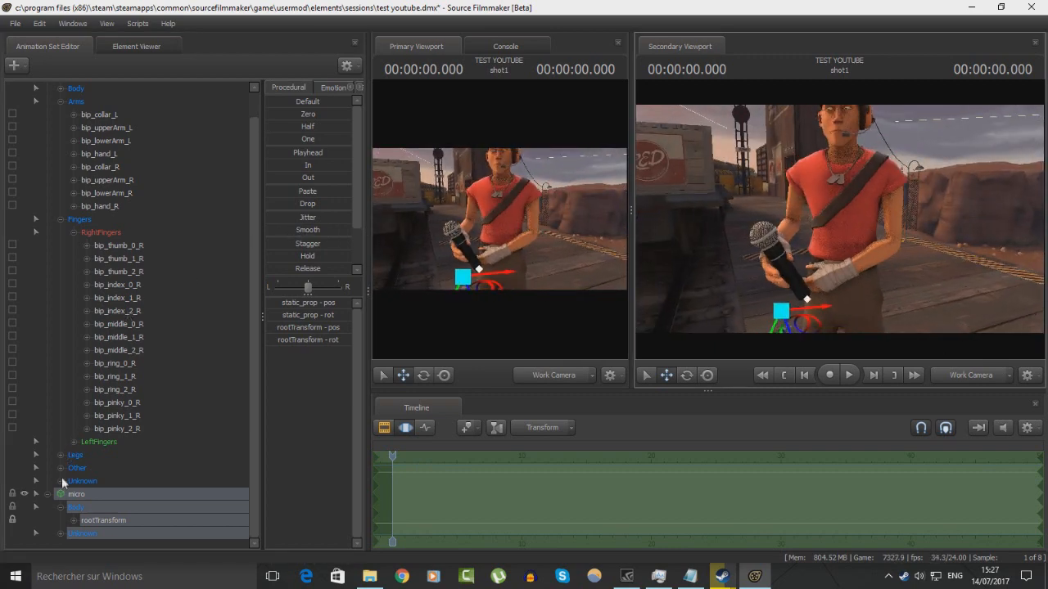
# Step: Rotate the scout's right upper arm bone, bip_upperArm_R, to swing the hand holding the microphone
pyautogui.click(60, 102)
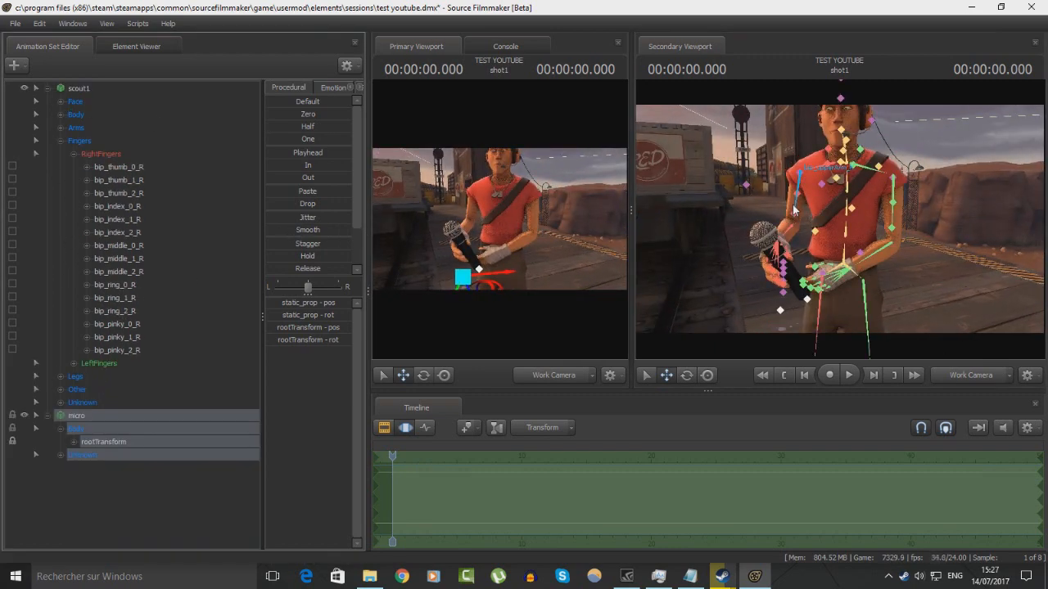
pyautogui.keyDown('ctrl'); pyautogui.click(795, 202); pyautogui.keyUp('ctrl')
pyautogui.press('r')
pyautogui.moveTo(849, 200); pyautogui.dragTo(763, 240)
pyautogui.moveTo(818, 185); pyautogui.dragTo(830, 175)
pyautogui.moveTo(882, 196)
pyautogui.mouseDown()
pyautogui.moveTo(925, 215)
pyautogui.moveTo(917, 200)
pyautogui.moveTo(933, 205)
pyautogui.moveTo(888, 196)
pyautogui.mouseUp()
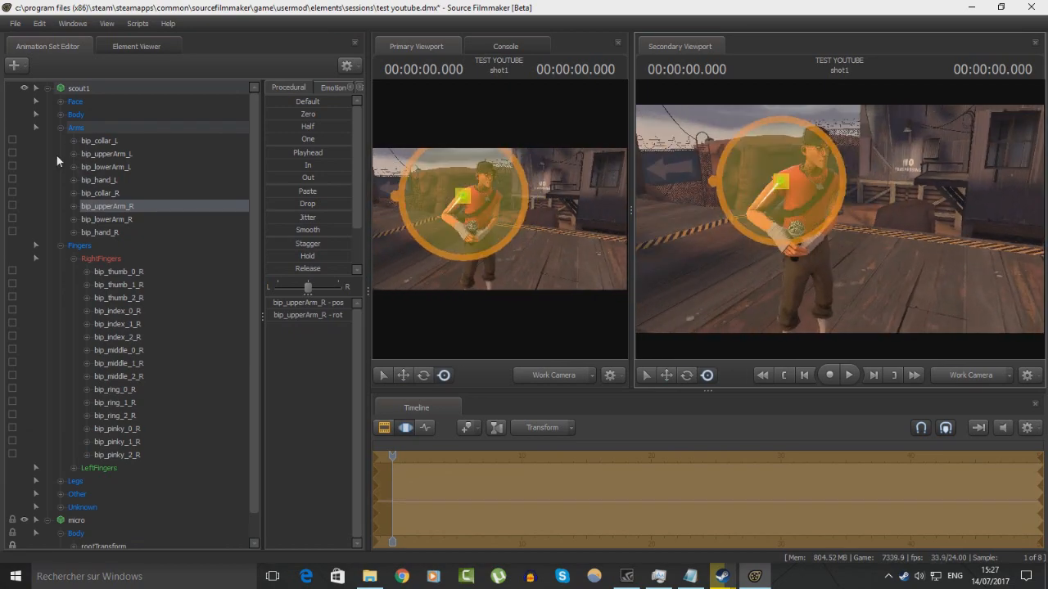
# Step: Collapse the scout's Arms and Fingers groups and the micro tree, and clear the selection
pyautogui.click(59, 128)
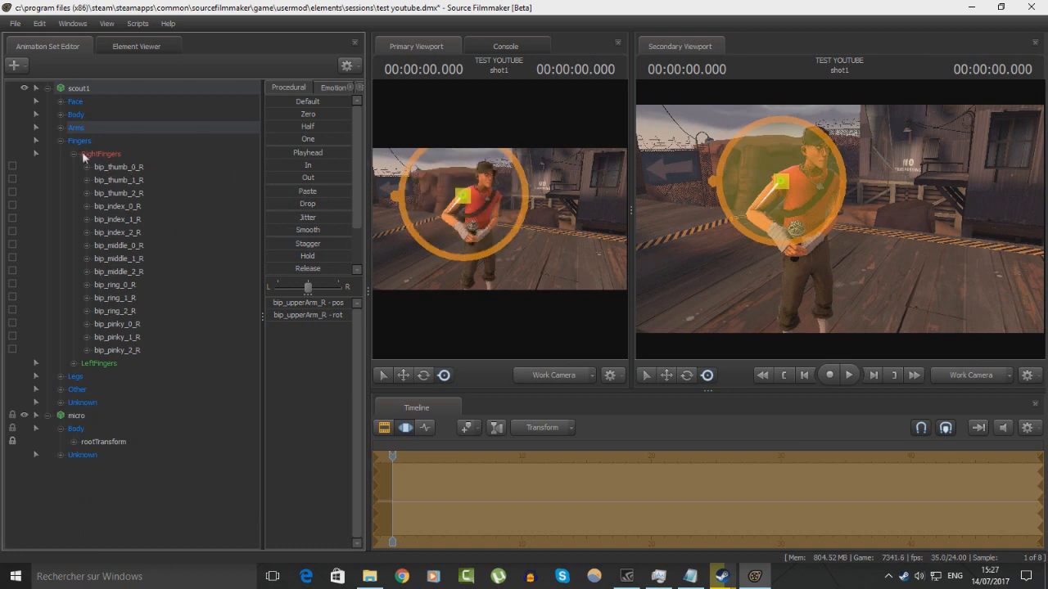
pyautogui.click(61, 141)
pyautogui.click(106, 261)
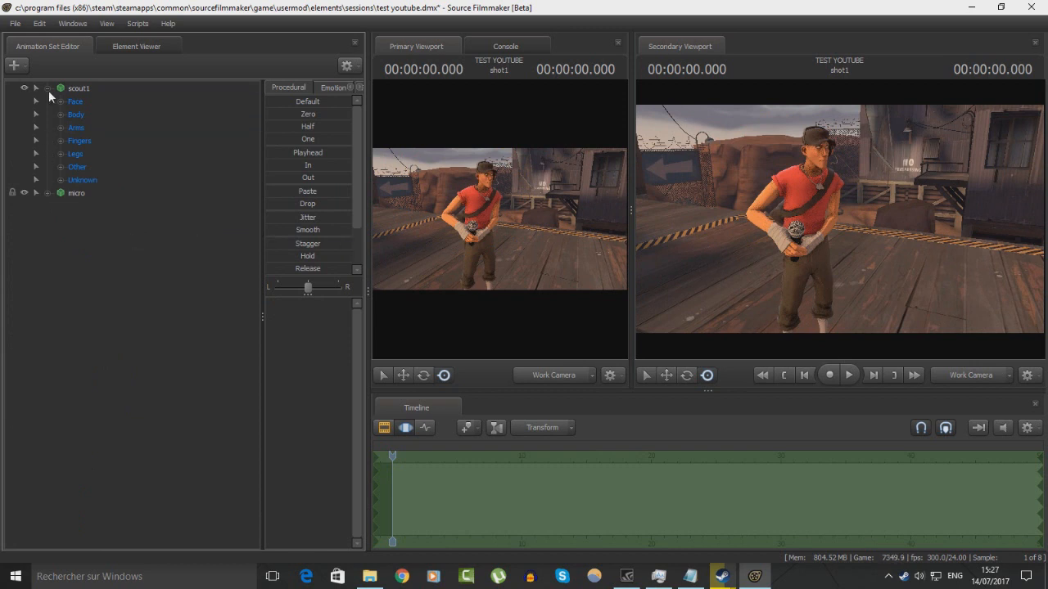
# Step: Create a new light animation set in the scene and select it
pyautogui.rightClick(92, 220)
pyautogui.click(115, 244)
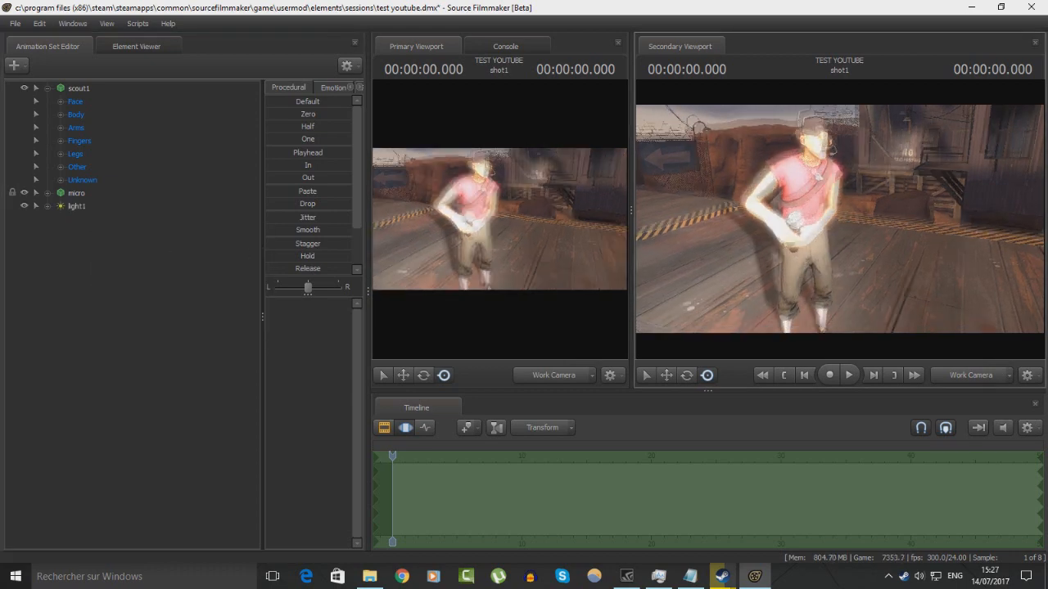
pyautogui.click(94, 208)
pyautogui.moveTo(861, 221)
pyautogui.mouseDown()
pyautogui.moveTo(899, 225)
pyautogui.moveTo(861, 221)
pyautogui.mouseUp()
pyautogui.moveTo(999, 190); pyautogui.dragTo(914, 221)
pyautogui.moveTo(972, 195); pyautogui.dragTo(761, 252)
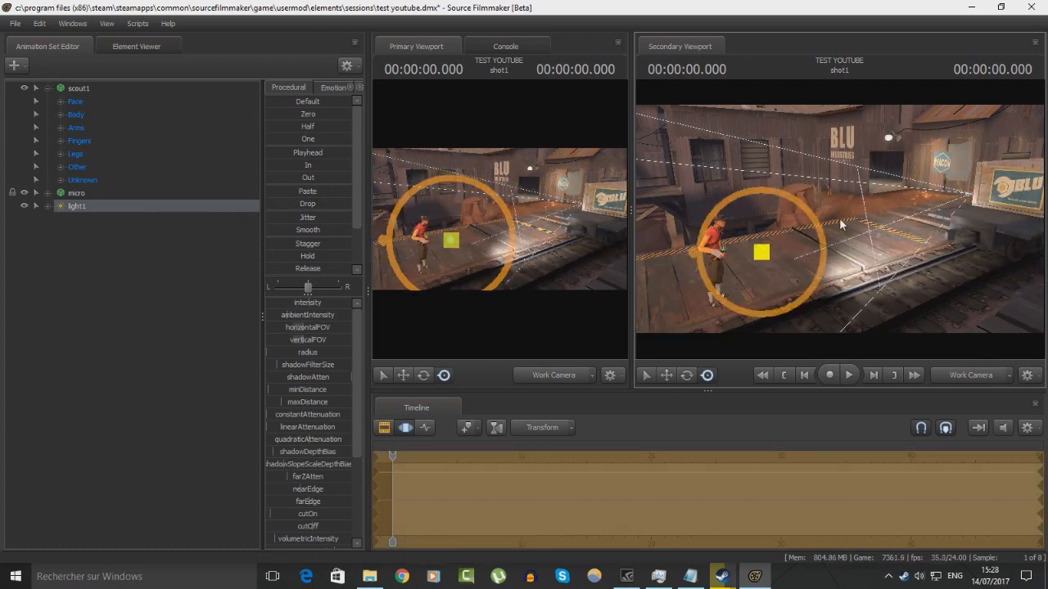
# Step: Look through light1 in the primary viewport and move the light to the scout's microphone, aimed upward
pyautogui.moveTo(79, 206); pyautogui.dragTo(504, 150)
pyautogui.press('w')
pyautogui.press('w')
pyautogui.moveTo(840, 213)
pyautogui.mouseDown()
pyautogui.moveTo(798, 270)
pyautogui.moveTo(812, 215)
pyautogui.moveTo(798, 176)
pyautogui.moveTo(796, 238)
pyautogui.moveTo(831, 223)
pyautogui.moveTo(847, 229)
pyautogui.moveTo(827, 233)
pyautogui.moveTo(832, 214)
pyautogui.moveTo(812, 176)
pyautogui.moveTo(833, 188)
pyautogui.moveTo(834, 151)
pyautogui.moveTo(819, 214)
pyautogui.moveTo(839, 208)
pyautogui.mouseUp()
pyautogui.press('w')
pyautogui.press('s')
pyautogui.press('w')
pyautogui.press('s')
pyautogui.press('w')
pyautogui.press('w')
pyautogui.press('s')
pyautogui.press('w')
pyautogui.press('s')
pyautogui.press('s')
# Step: Enable volumetrics on light1 and raise its volumetricIntensity
pyautogui.click(77, 209)
pyautogui.rightClick(78, 212)
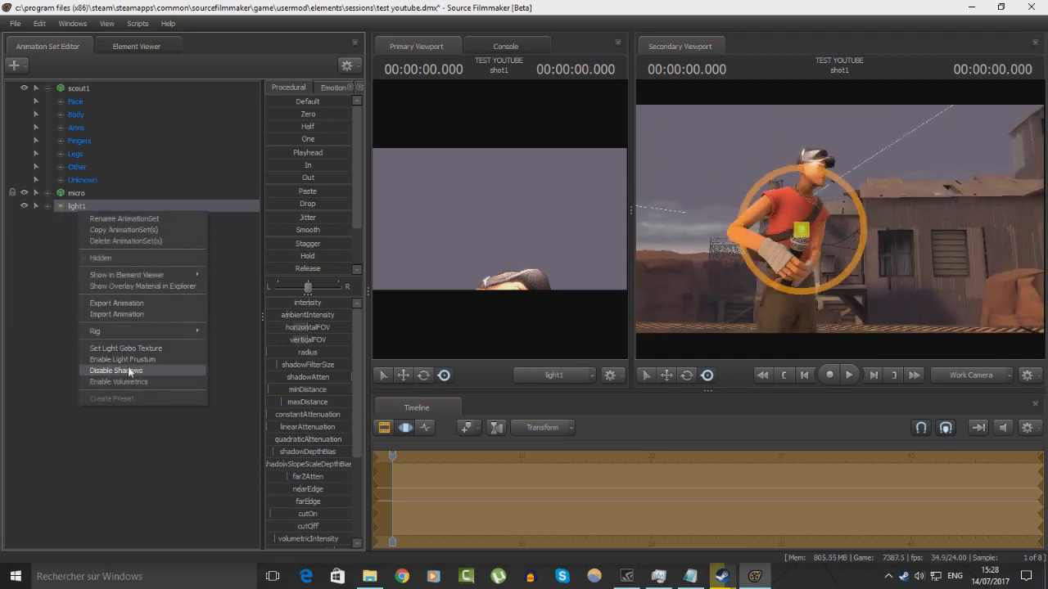
pyautogui.click(129, 382)
pyautogui.scroll(-3, 323, 395)
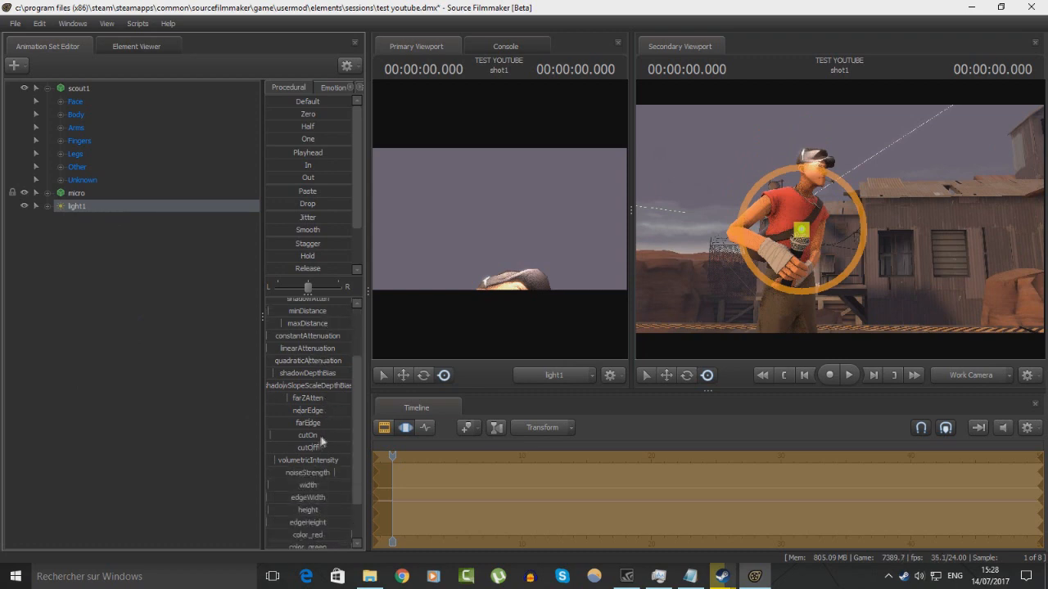
pyautogui.moveTo(308, 464); pyautogui.dragTo(326, 461)
# Step: Reposition light1 at the head of the scout's microphone while looking through the light in the primary viewport
pyautogui.moveTo(868, 221)
pyautogui.mouseDown()
pyautogui.moveTo(840, 214)
pyautogui.moveTo(841, 231)
pyautogui.moveTo(853, 221)
pyautogui.mouseUp()
pyautogui.press('w')
pyautogui.press('s')
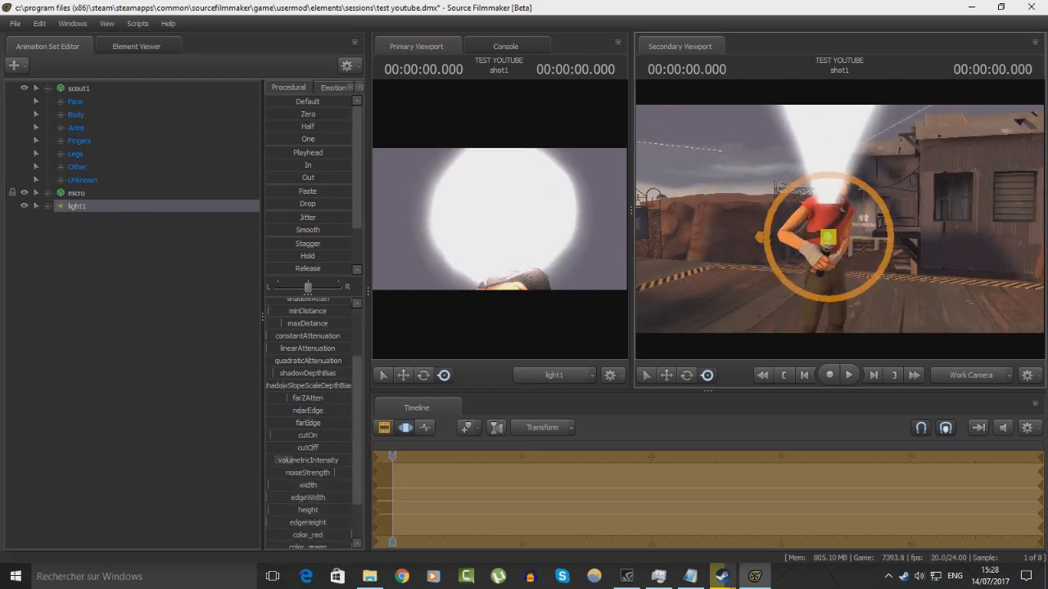
pyautogui.click(529, 174)
pyautogui.press('s')
pyautogui.press('w')
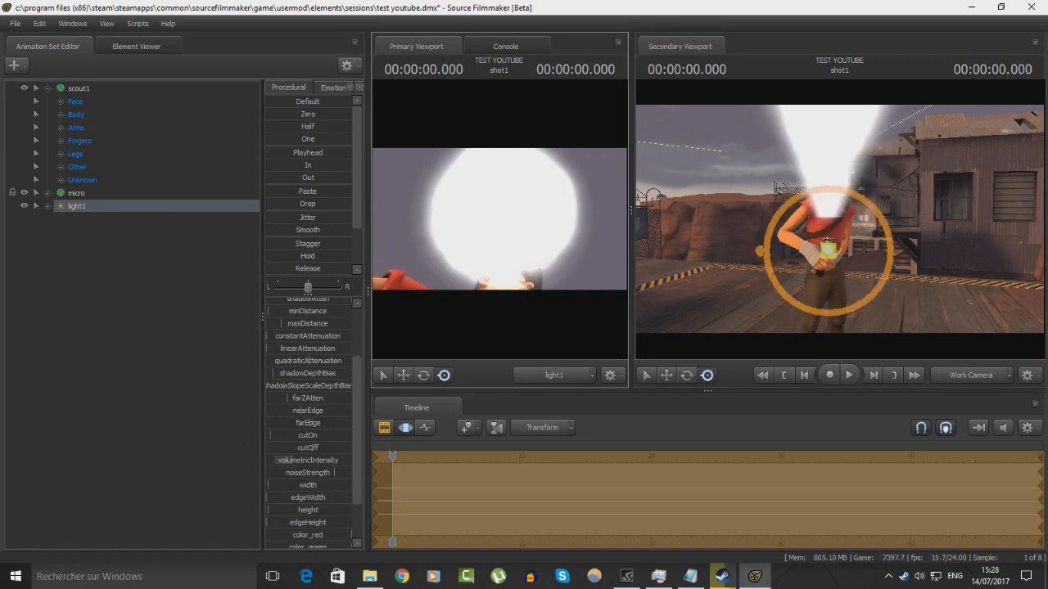
pyautogui.press('s')
pyautogui.press('s')
pyautogui.moveTo(837, 238); pyautogui.dragTo(908, 262)
pyautogui.press('w')
pyautogui.press('a')
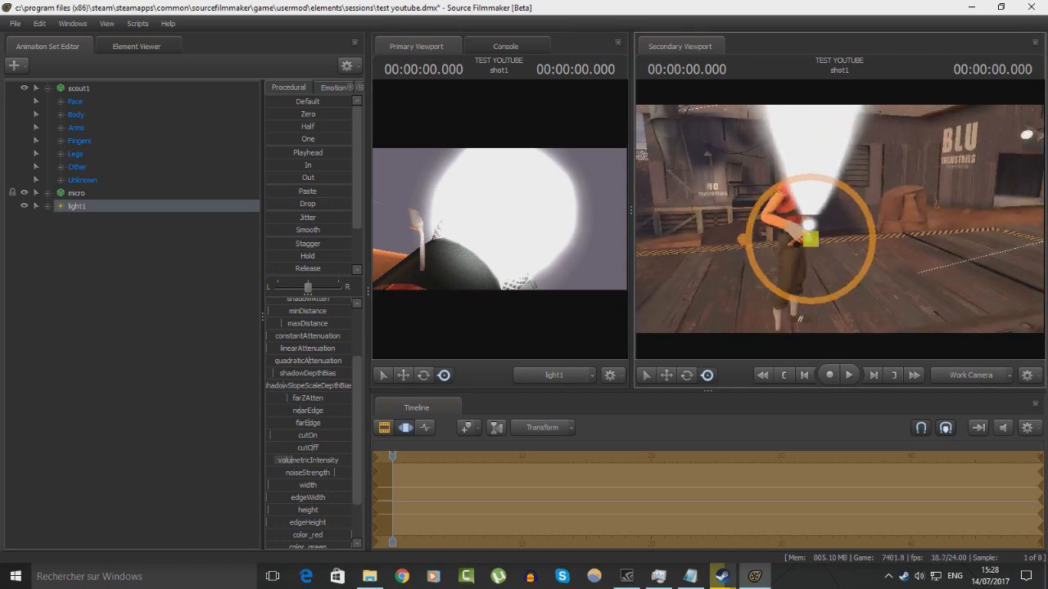
pyautogui.press('s')
# Step: Widen the slider area and lower light1's intensity
pyautogui.scroll(2, 342, 373)
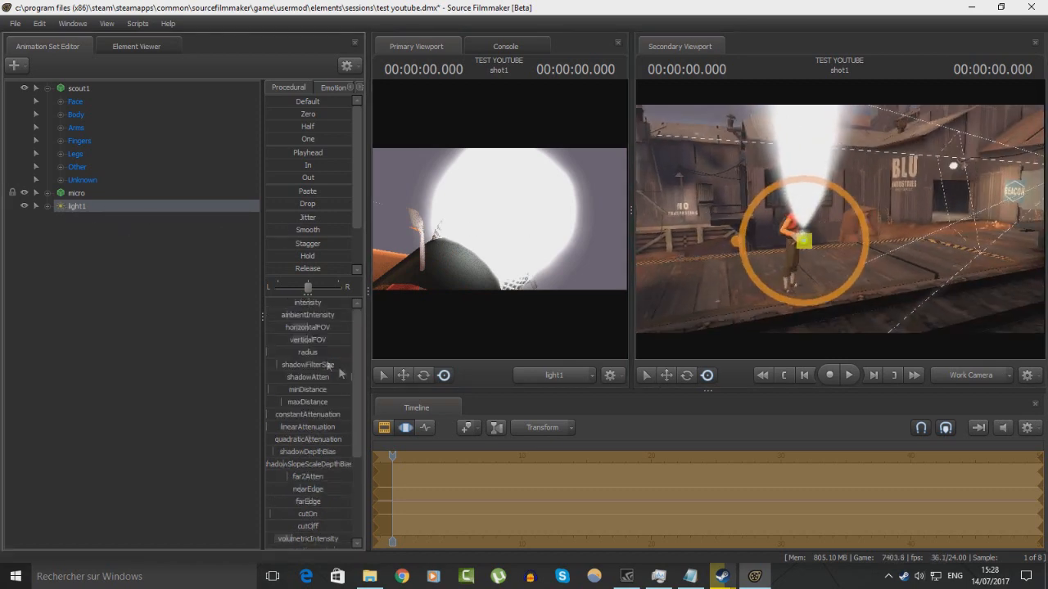
pyautogui.moveTo(264, 327); pyautogui.dragTo(148, 327)
pyautogui.moveTo(261, 331); pyautogui.dragTo(160, 303)
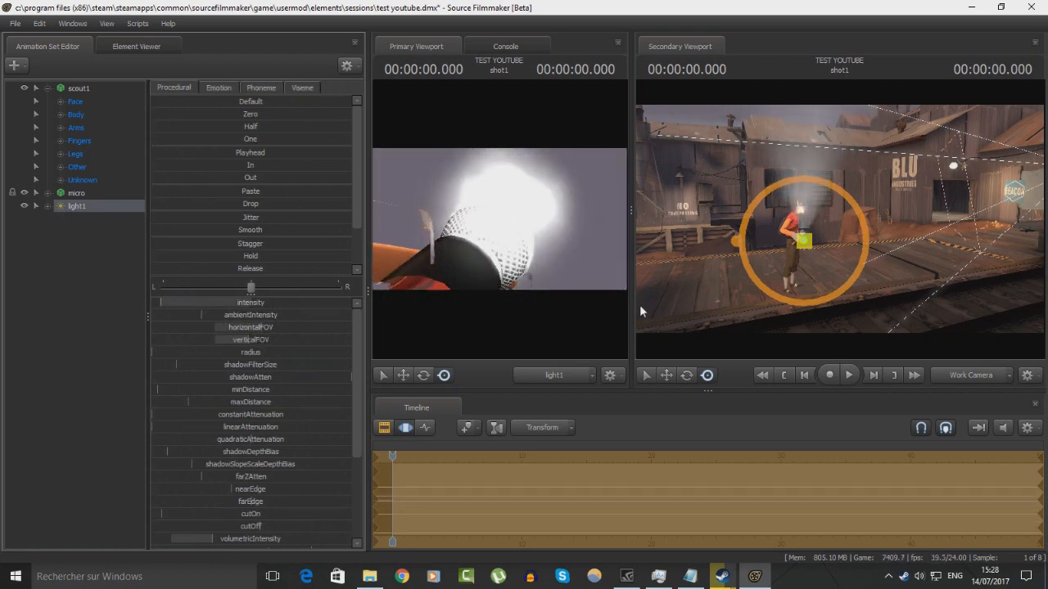
# Step: Examine light1's beam around the scout from several angles in the secondary viewport
pyautogui.press('w')
pyautogui.moveTo(655, 310); pyautogui.dragTo(712, 309)
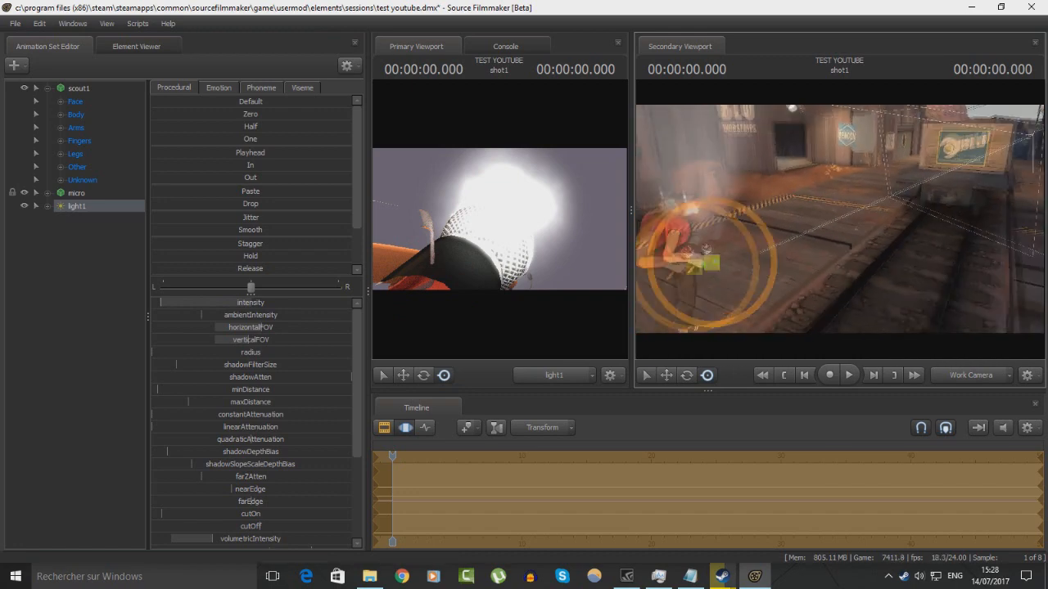
pyautogui.press('s')
pyautogui.click(46, 208)
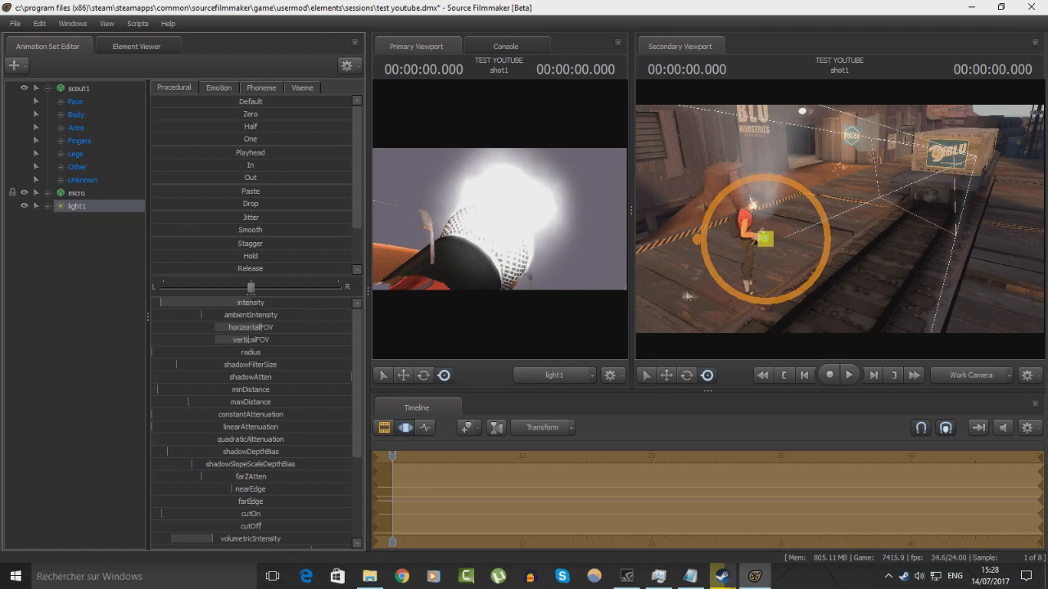
pyautogui.press('w')
pyautogui.moveTo(874, 286); pyautogui.dragTo(765, 288)
pyautogui.press('d')
pyautogui.moveTo(840, 225)
pyautogui.mouseDown()
pyautogui.moveTo(761, 228)
pyautogui.moveTo(839, 225)
pyautogui.mouseUp()
pyautogui.press('s')
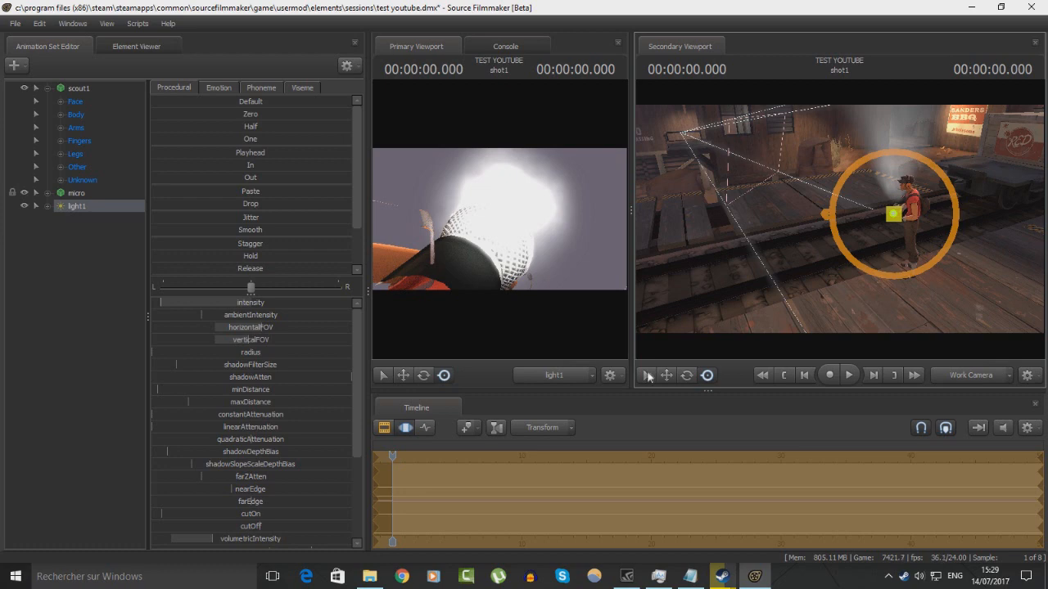
pyautogui.press('w')
pyautogui.moveTo(839, 208)
pyautogui.mouseDown()
pyautogui.moveTo(826, 210)
pyautogui.moveTo(872, 211)
pyautogui.moveTo(839, 208)
pyautogui.moveTo(839, 223)
pyautogui.mouseUp()
# Step: Try moving the scout's bip_lowerArm_R with the light unlocked, and undo the change
pyautogui.keyDown('ctrl'); pyautogui.click(831, 140); pyautogui.keyUp('ctrl')
pyautogui.press('s')
pyautogui.moveTo(840, 223)
pyautogui.mouseDown()
pyautogui.moveTo(807, 249)
pyautogui.moveTo(831, 223)
pyautogui.mouseUp()
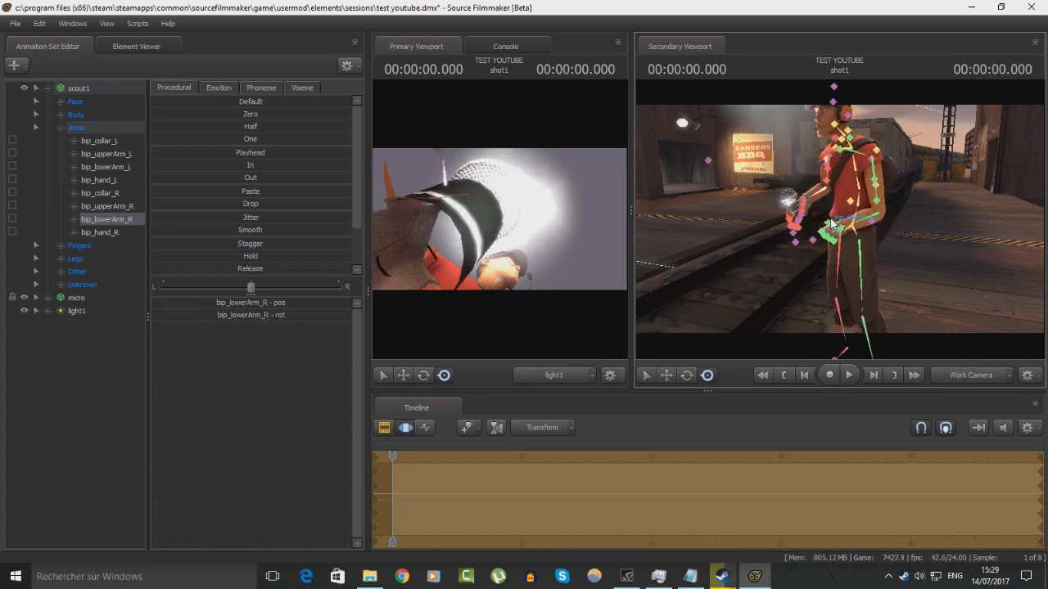
pyautogui.hotkey('ctrl', 'z')
# Step: Lock light1's transform control to the micro's rootTransform and collapse the micro group
pyautogui.click(48, 308)
pyautogui.click(58, 321)
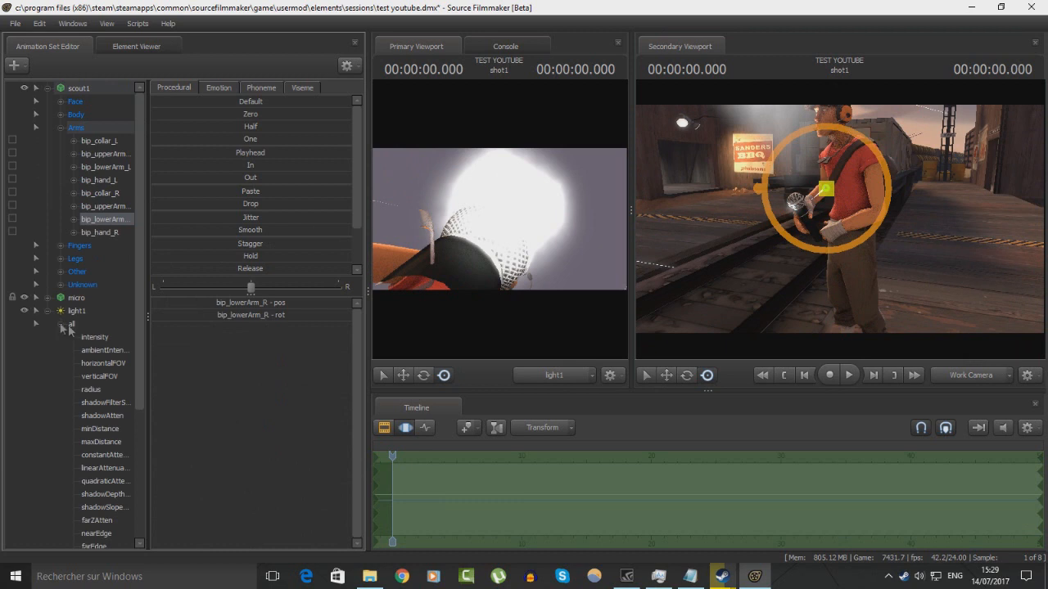
pyautogui.moveTo(147, 310); pyautogui.dragTo(195, 306)
pyautogui.scroll(-5, 180, 504)
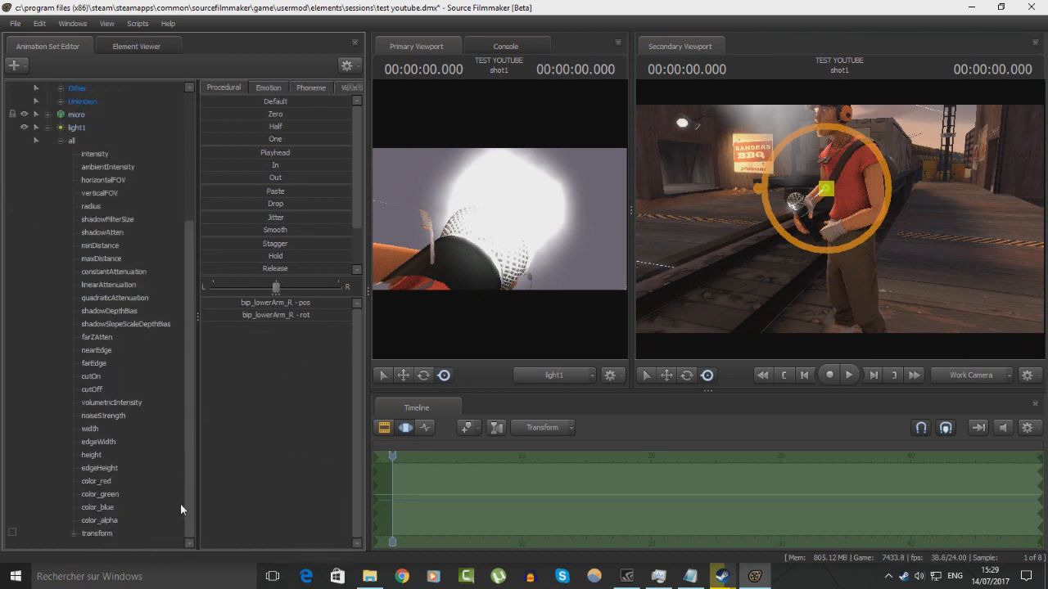
pyautogui.click(102, 533)
pyautogui.scroll(5, 177, 353)
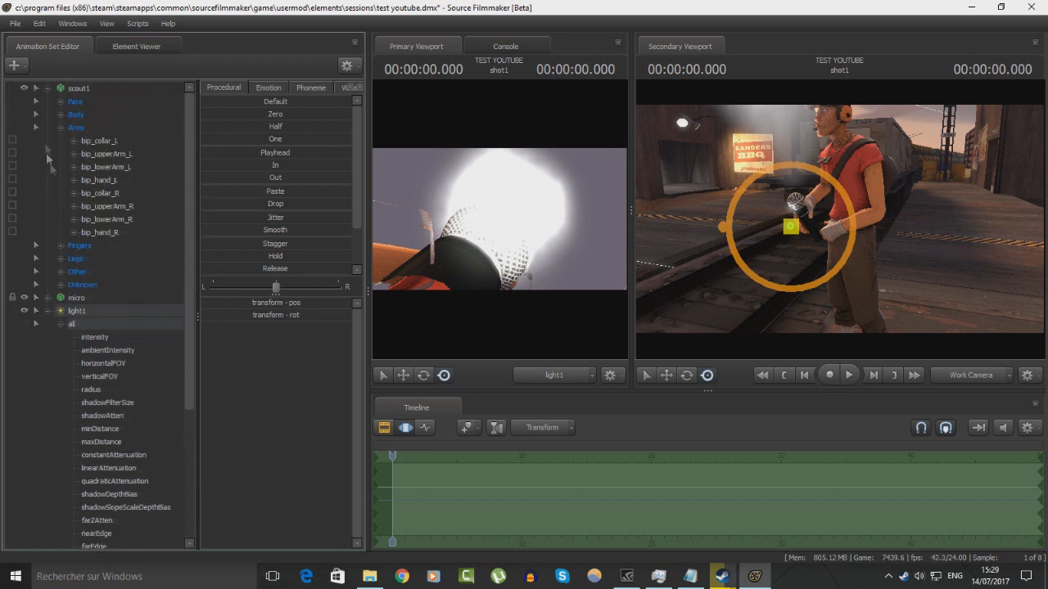
pyautogui.click(48, 89)
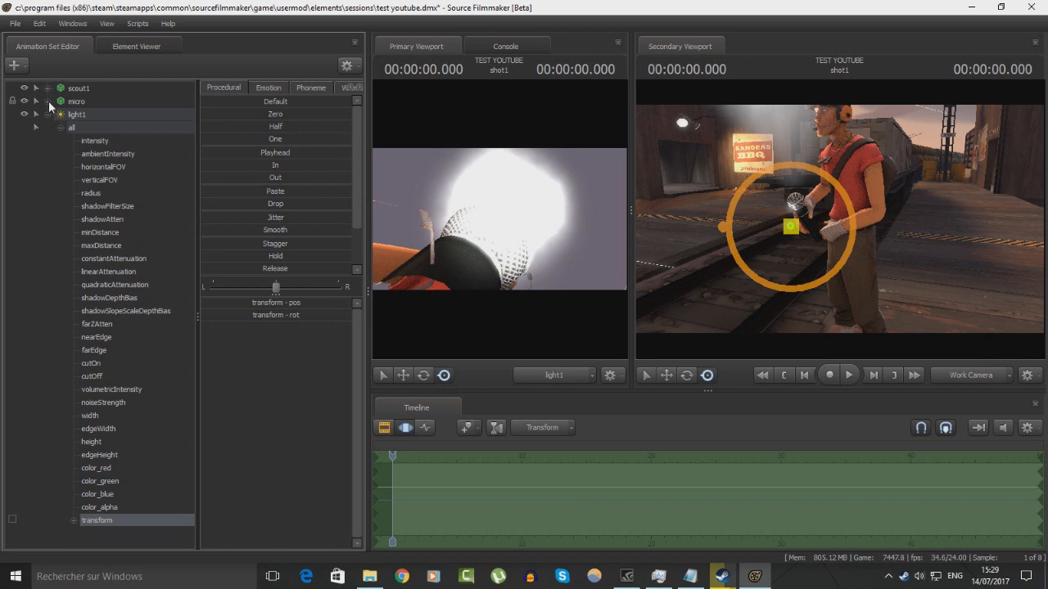
pyautogui.click(48, 101)
pyautogui.click(60, 114)
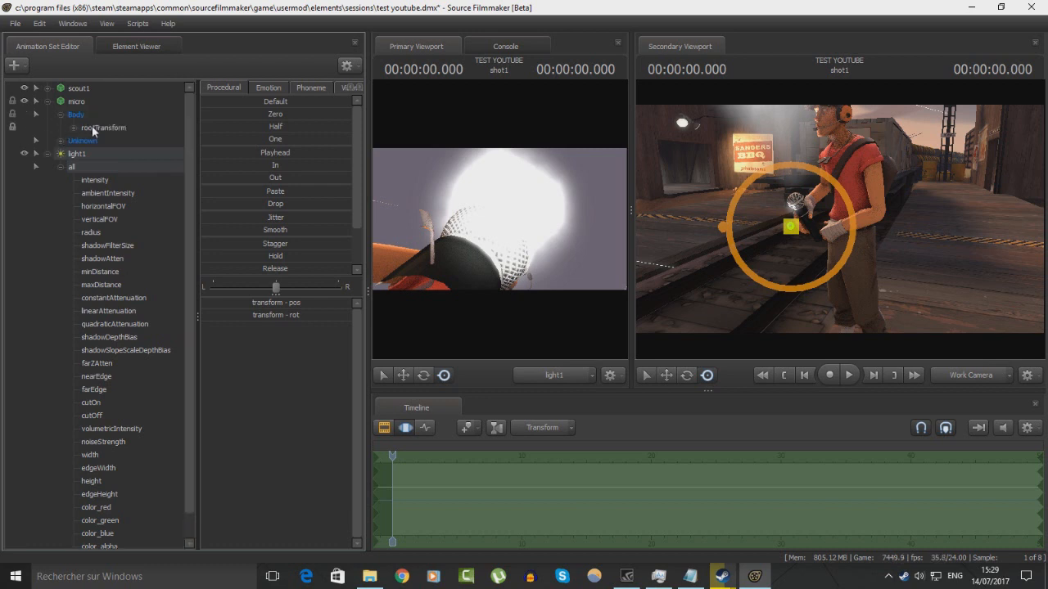
pyautogui.click(91, 127)
pyautogui.scroll(-1, 98, 544)
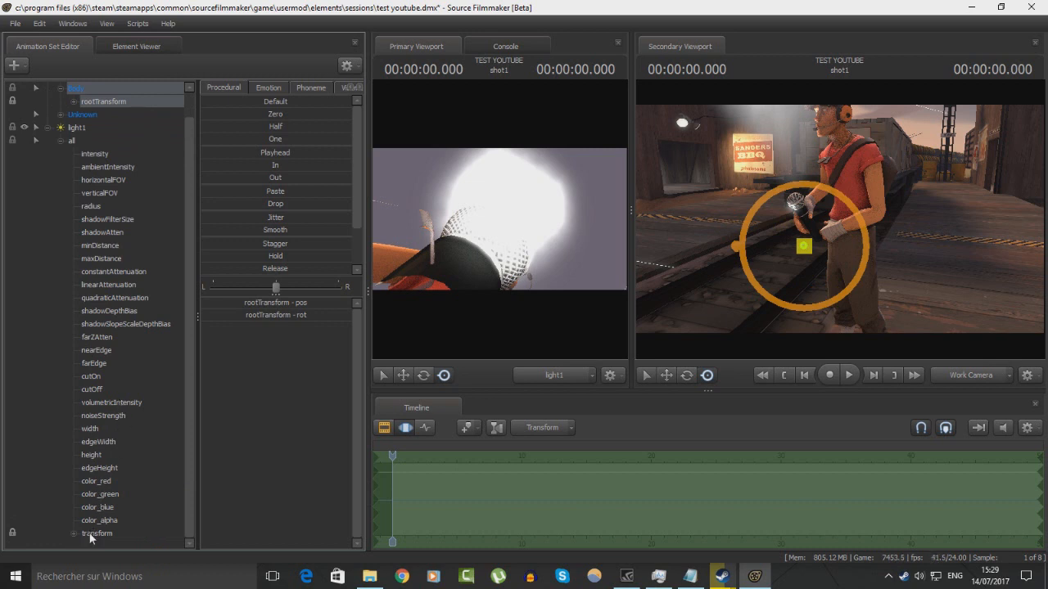
pyautogui.scroll(1, 25, 296)
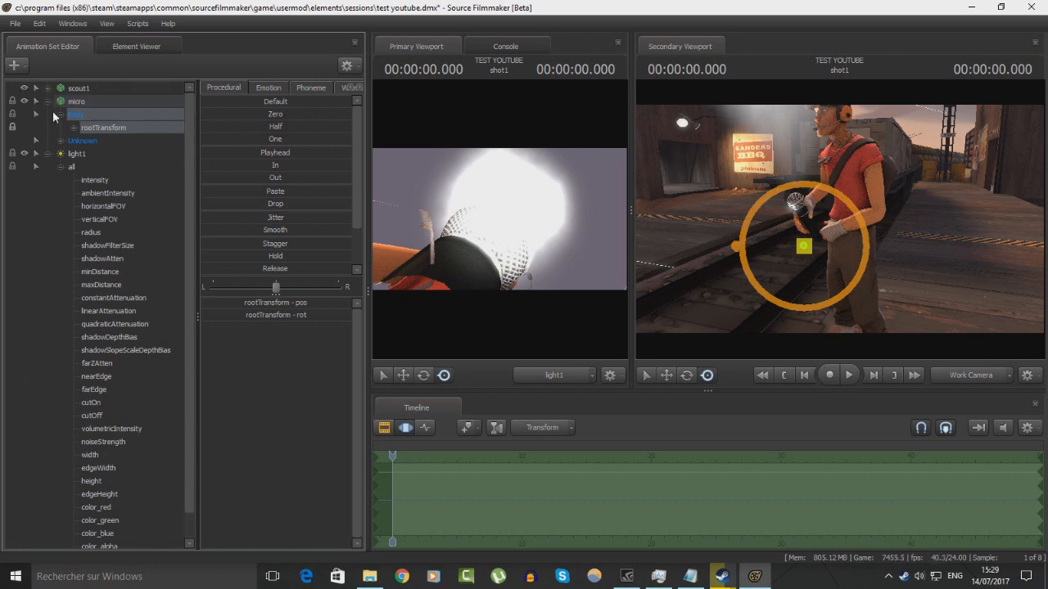
pyautogui.click(47, 101)
# Step: Repose the scout's bip_lowerArm_R and bip_upperArm_R so the microphone and its beam swing with the arm
pyautogui.click(823, 192)
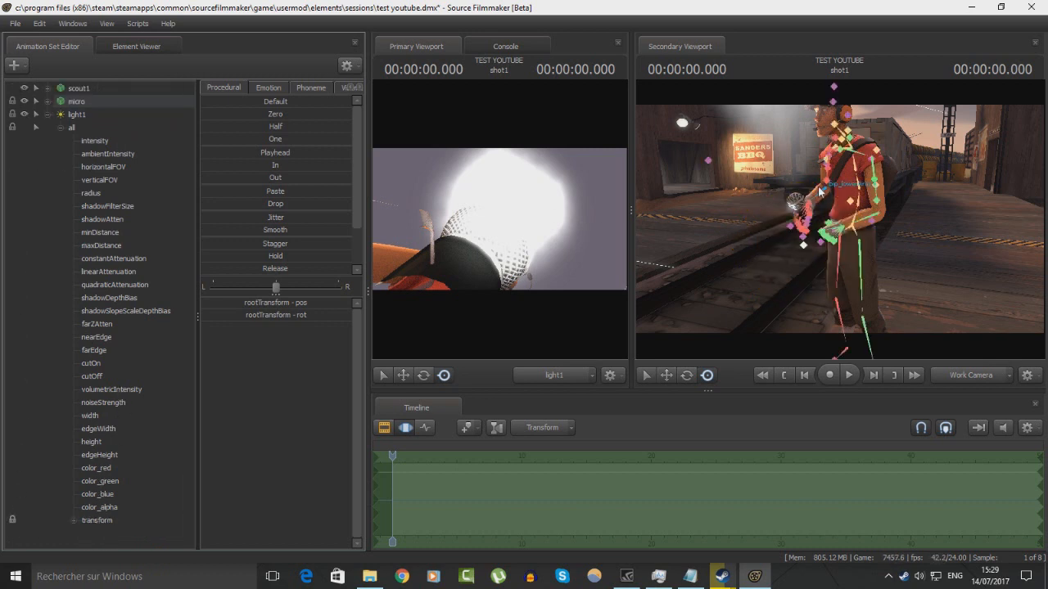
pyautogui.moveTo(812, 214); pyautogui.dragTo(777, 275)
pyautogui.moveTo(924, 229); pyautogui.dragTo(852, 229)
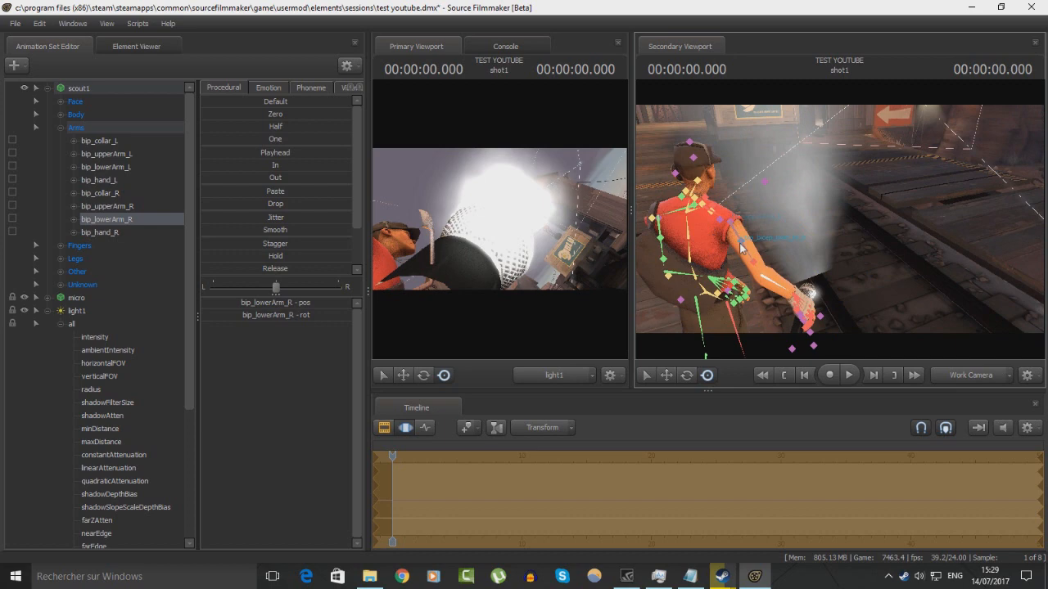
pyautogui.click(742, 248)
pyautogui.moveTo(742, 248)
pyautogui.mouseDown()
pyautogui.moveTo(718, 172)
pyautogui.moveTo(729, 232)
pyautogui.mouseUp()
pyautogui.press('w')
pyautogui.moveTo(1015, 314); pyautogui.dragTo(1010, 283)
pyautogui.press('s')
pyautogui.press('w')
pyautogui.press('s')
pyautogui.moveTo(839, 219)
pyautogui.mouseDown()
pyautogui.moveTo(851, 218)
pyautogui.moveTo(839, 219)
pyautogui.mouseUp()
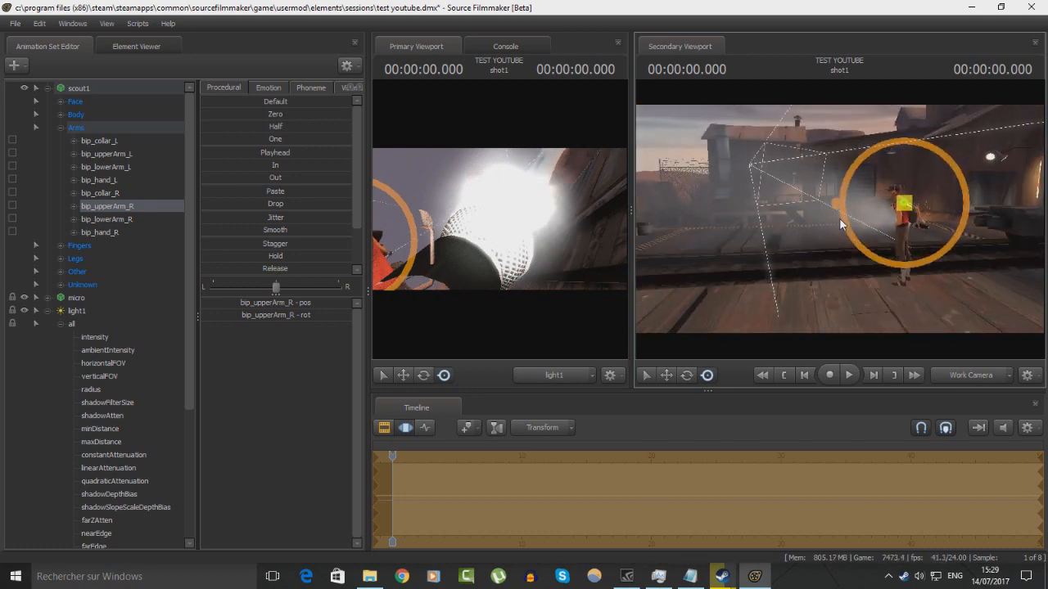
# Step: Collapse the scout1 and light1 groups and view the scout with the beam
pyautogui.click(46, 87)
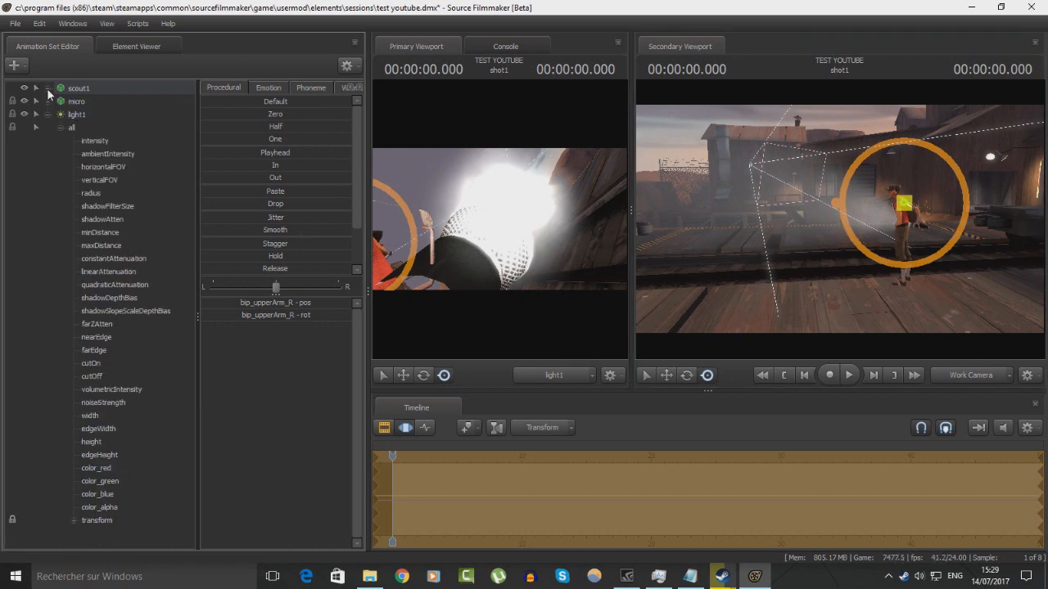
pyautogui.click(48, 115)
pyautogui.moveTo(649, 222); pyautogui.dragTo(663, 223)
pyautogui.moveTo(844, 216)
pyautogui.mouseDown()
pyautogui.moveTo(868, 216)
pyautogui.moveTo(845, 216)
pyautogui.mouseUp()
pyautogui.press('s')
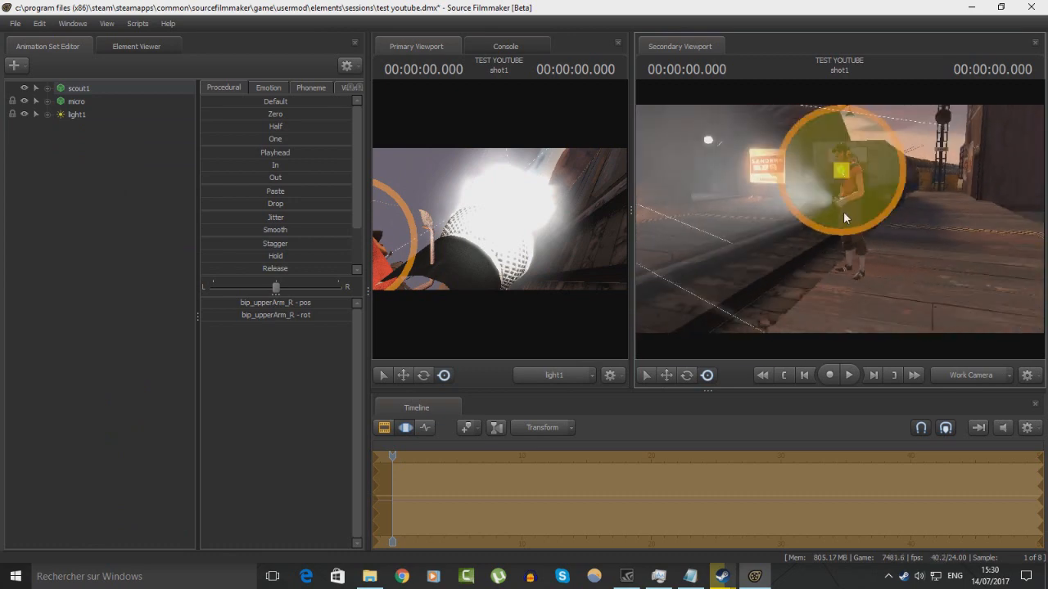
# Step: Undo the arm poses, the light lock and all light1 edits, back through the light's creation and the micro's lock to the hand
pyautogui.press('ctrl')
pyautogui.hotkey('ctrl', 'z')
pyautogui.hotkey('ctrl', 'z')
pyautogui.hotkey('ctrl', 'z')
pyautogui.hotkey('ctrl', 'z')
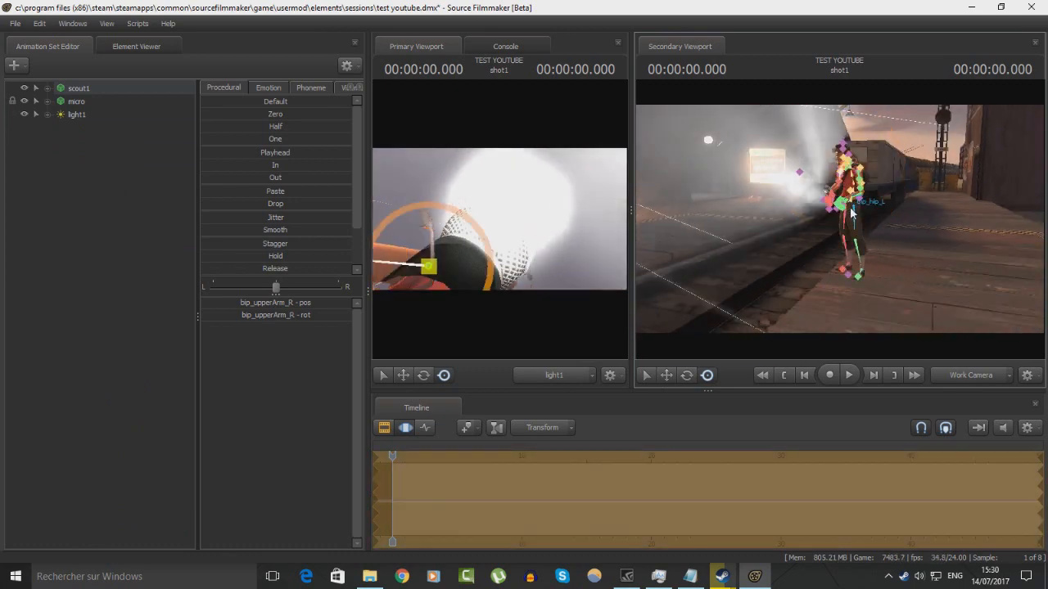
pyautogui.hotkey('ctrl', 'z')
pyautogui.hotkey('ctrl', 'z')
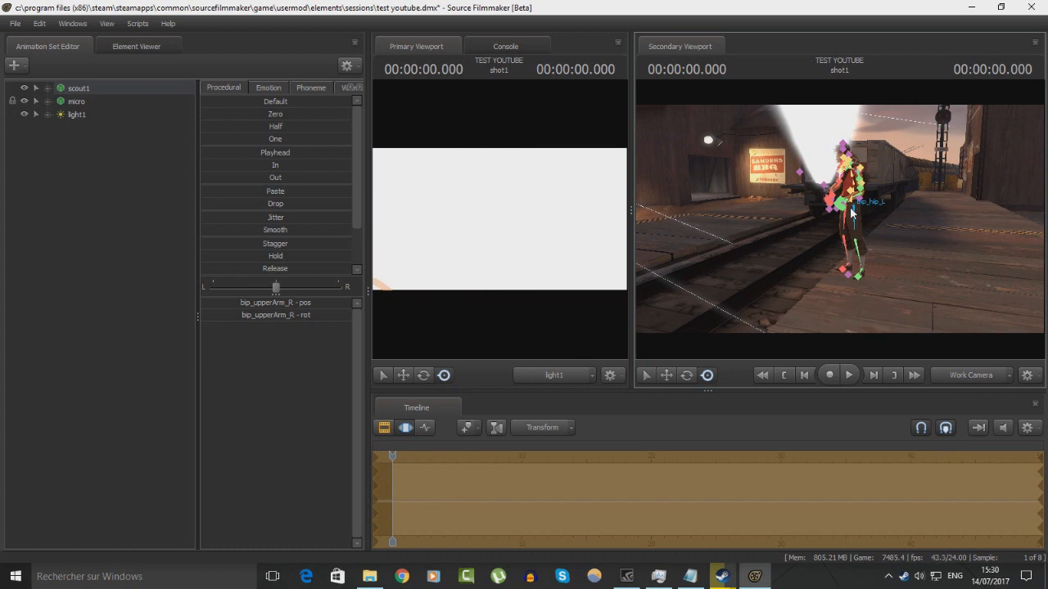
pyautogui.hotkey('ctrl', 'z')
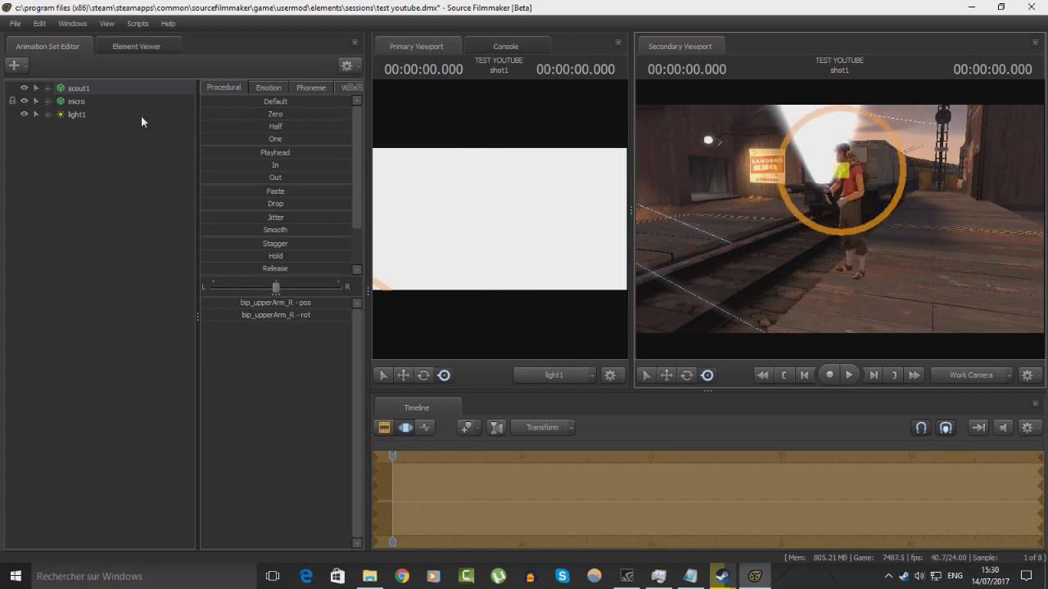
pyautogui.hotkey('ctrl', 'z')
pyautogui.hotkey('ctrl', 'z')
pyautogui.hotkey('ctrl', 'z')
pyautogui.hotkey('ctrl', 'z')
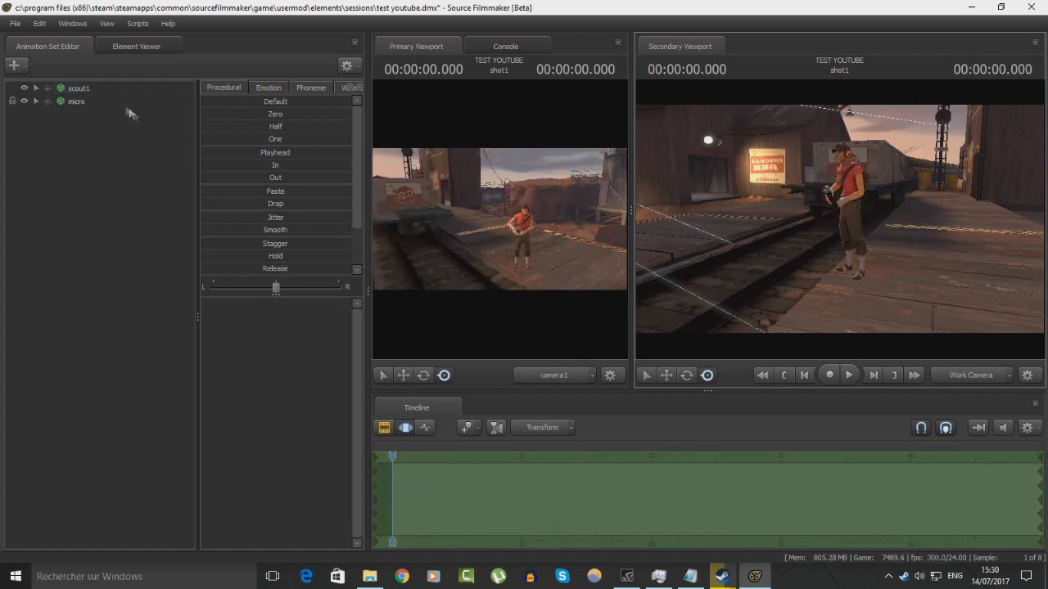
pyautogui.hotkey('ctrl', 'z')
pyautogui.hotkey('ctrl', 'z')
pyautogui.hotkey('ctrl', 'z')
# Step: Lock the scout's bip_hand_R to the micro's rootTransform, reversing the direction of the attachment
pyautogui.press('w')
pyautogui.moveTo(786, 214); pyautogui.dragTo(843, 212)
pyautogui.click(46, 102)
pyautogui.click(47, 88)
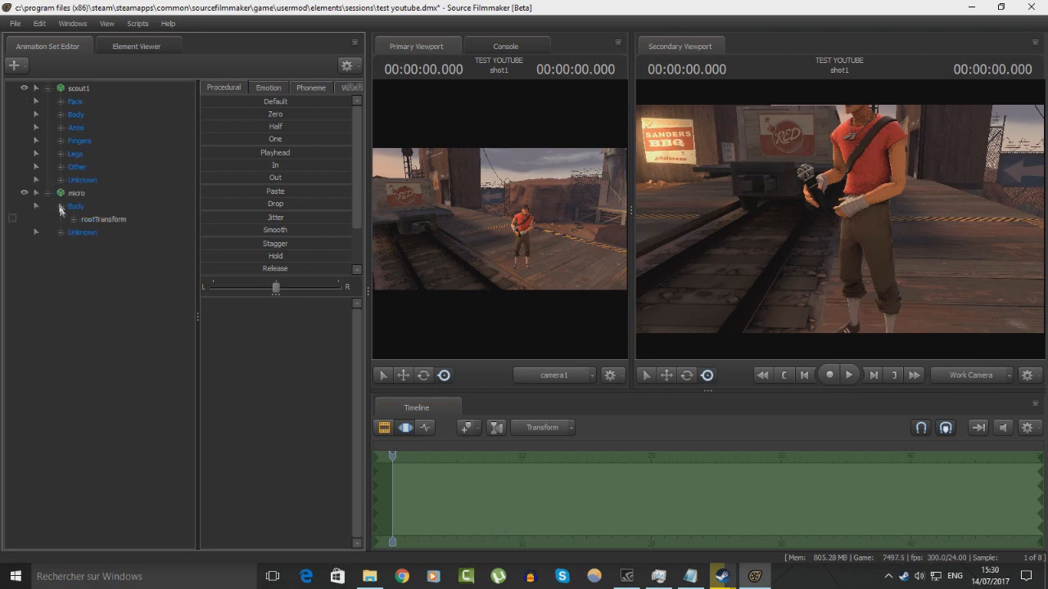
pyautogui.press('ctrl')
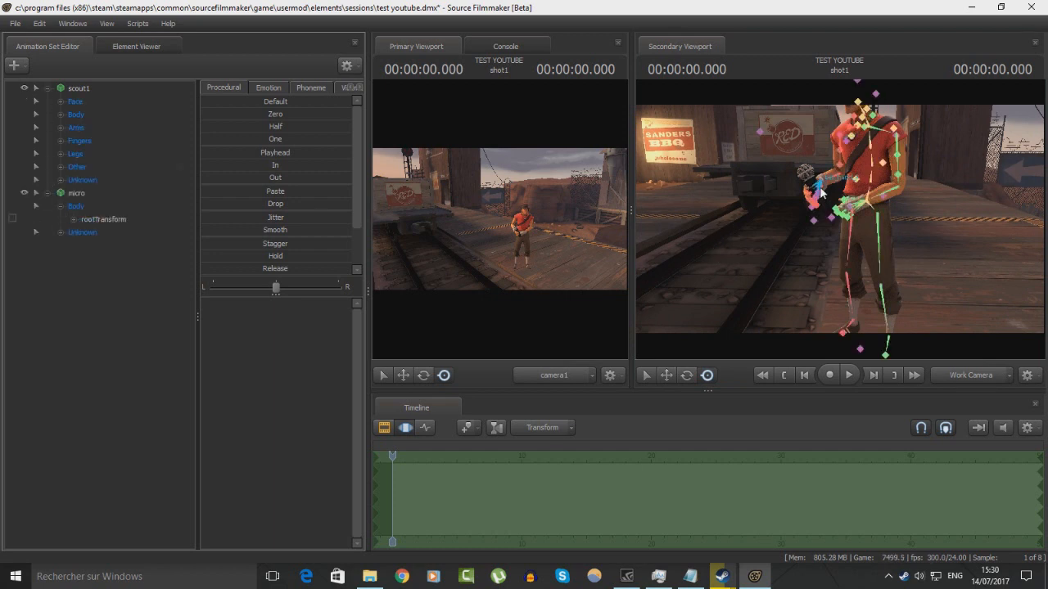
pyautogui.keyDown('ctrl'); pyautogui.click(821, 191); pyautogui.keyUp('ctrl')
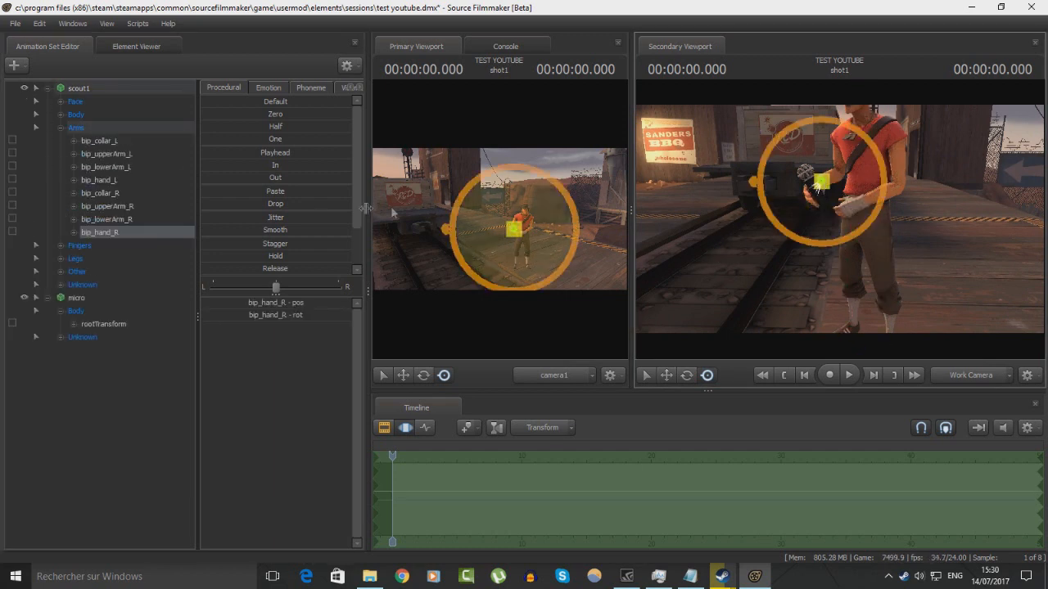
pyautogui.click(92, 323)
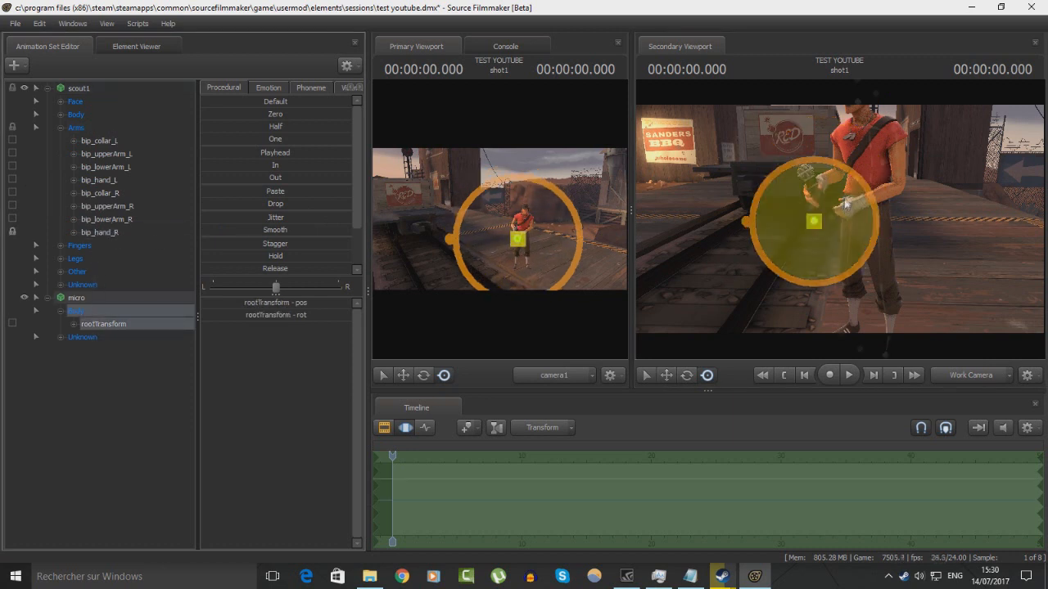
# Step: Move the scout's bip_lowerArm_R with the hand locked to the microphone, and select bip_hand_R
pyautogui.keyDown('ctrl'); pyautogui.click(829, 209); pyautogui.keyUp('ctrl')
pyautogui.moveTo(828, 209); pyautogui.dragTo(784, 212)
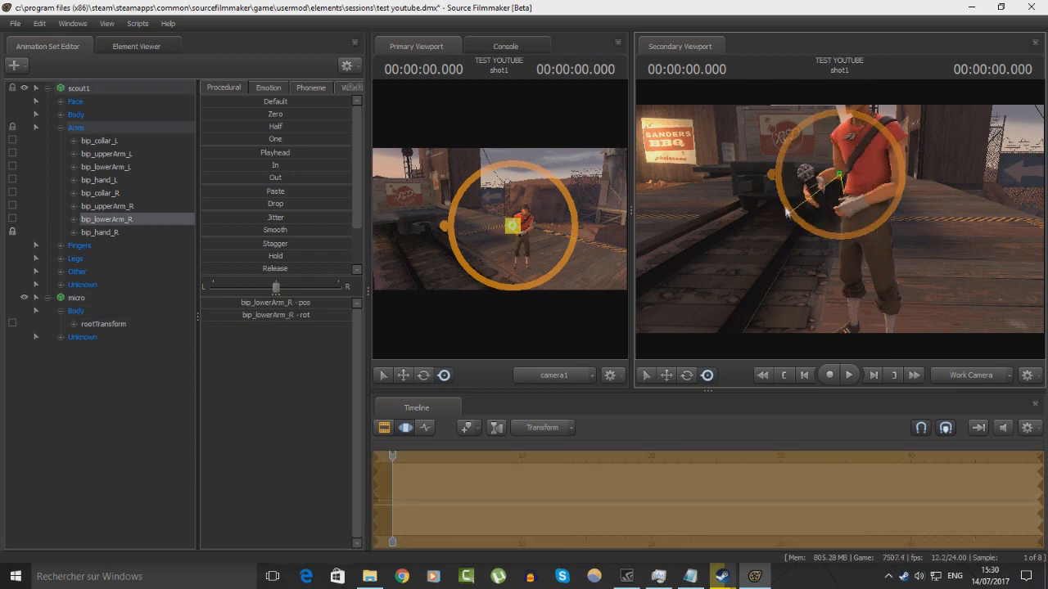
pyautogui.moveTo(792, 168); pyautogui.dragTo(794, 173)
pyautogui.moveTo(761, 214); pyautogui.dragTo(941, 214)
pyautogui.moveTo(839, 223); pyautogui.dragTo(869, 210)
pyautogui.keyDown('ctrl'); pyautogui.click(878, 199); pyautogui.keyUp('ctrl')
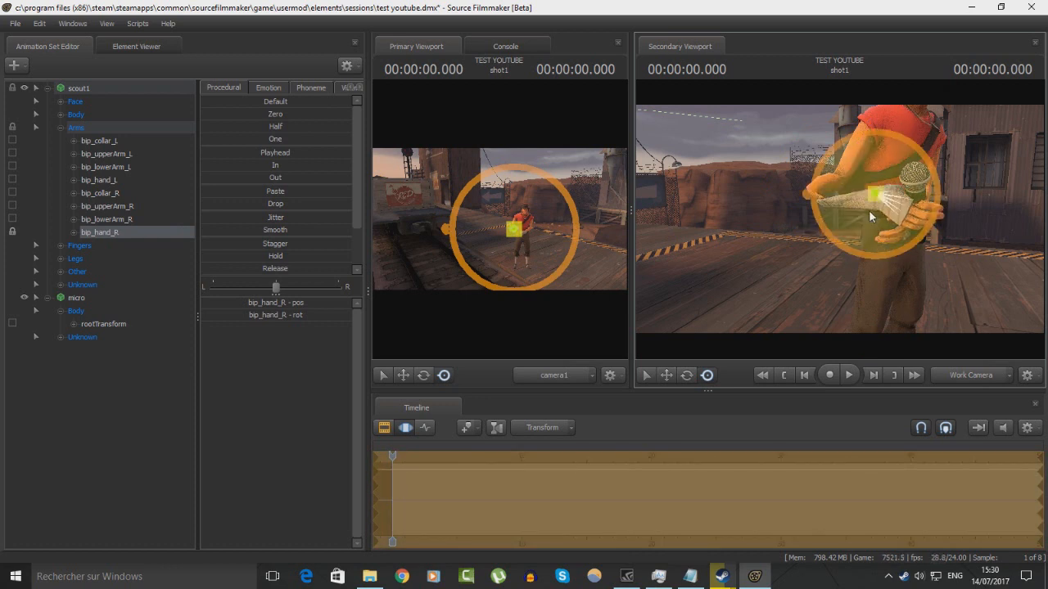
# Step: Move the whole micro prop at the scout's right hand and reselect bip_hand_R
pyautogui.click(69, 300)
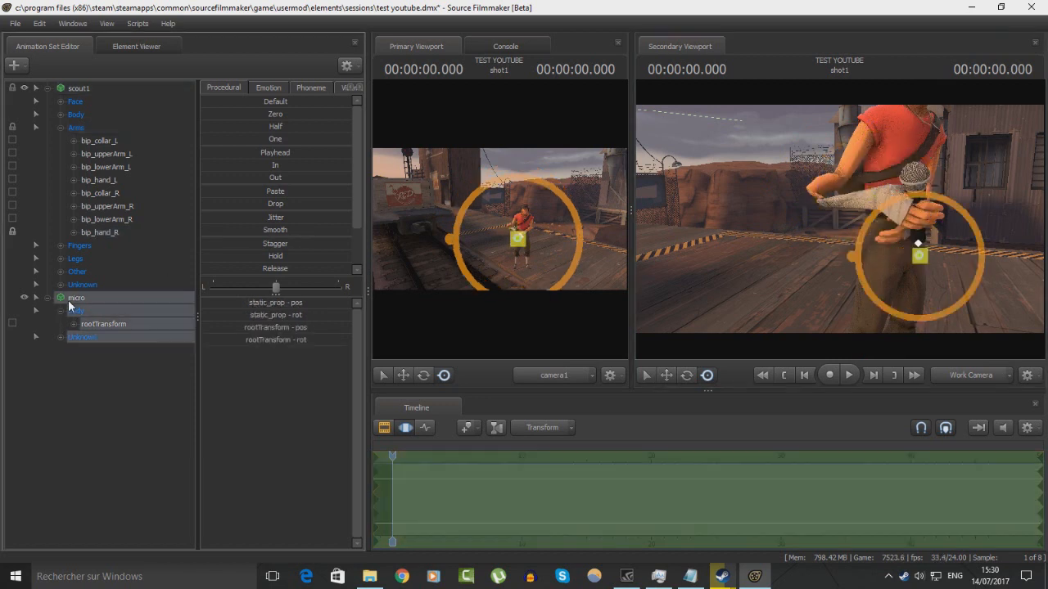
pyautogui.moveTo(857, 316); pyautogui.dragTo(932, 270)
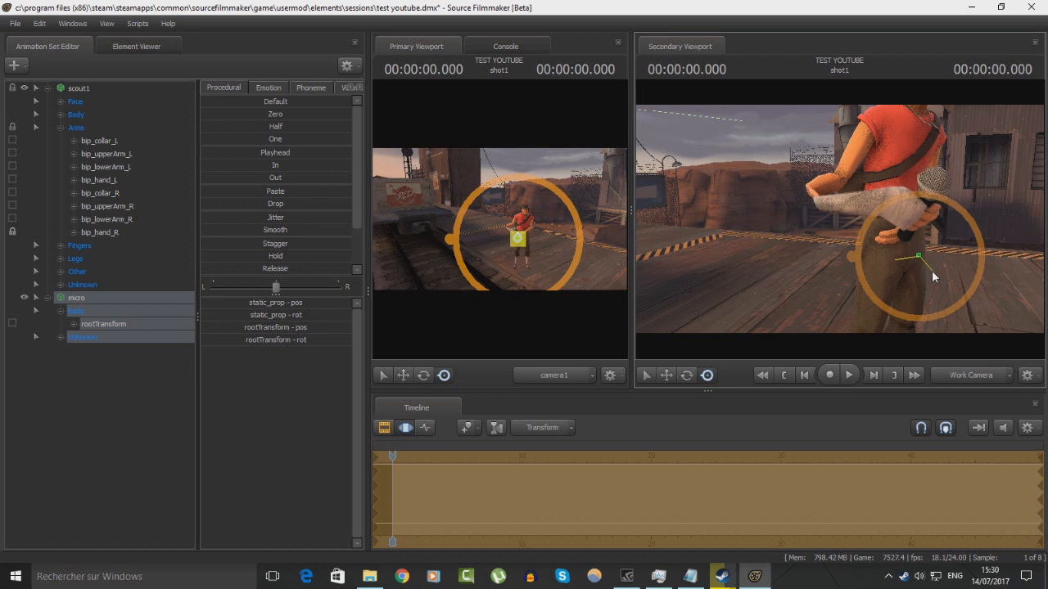
pyautogui.moveTo(931, 270); pyautogui.dragTo(922, 256)
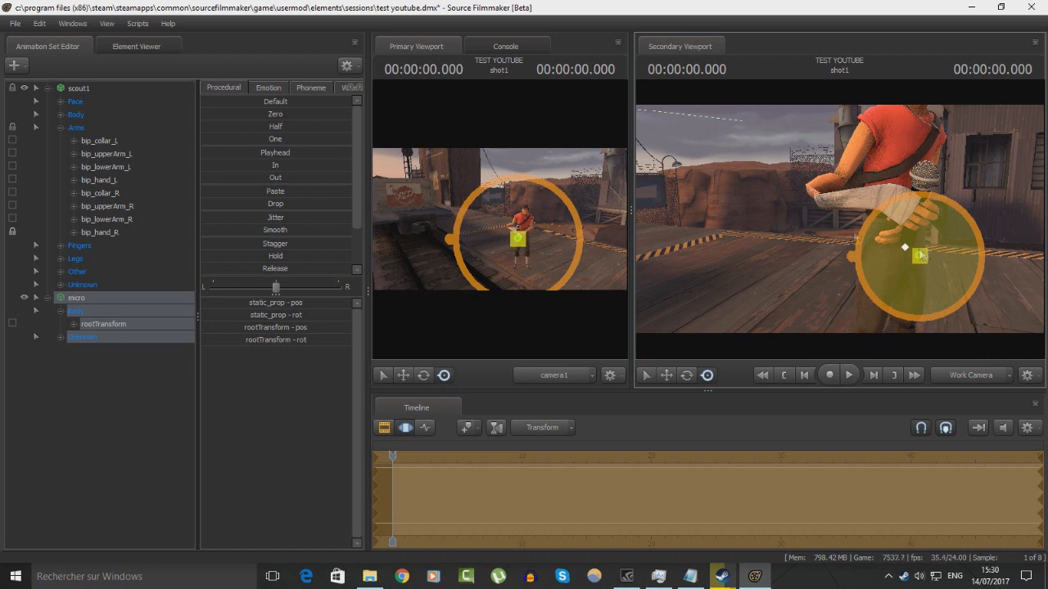
pyautogui.click(111, 233)
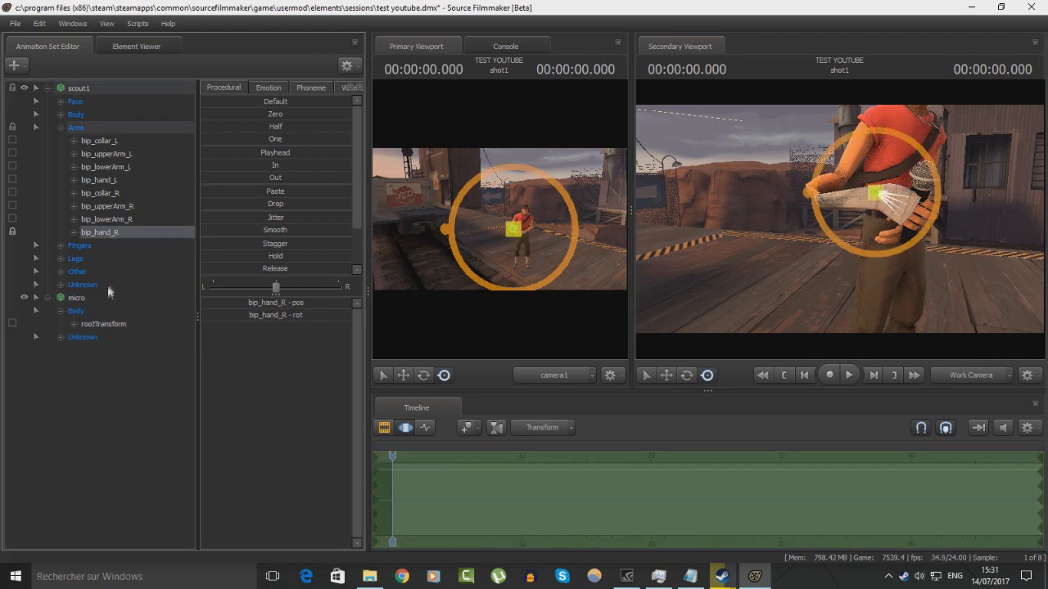
pyautogui.click(728, 237)
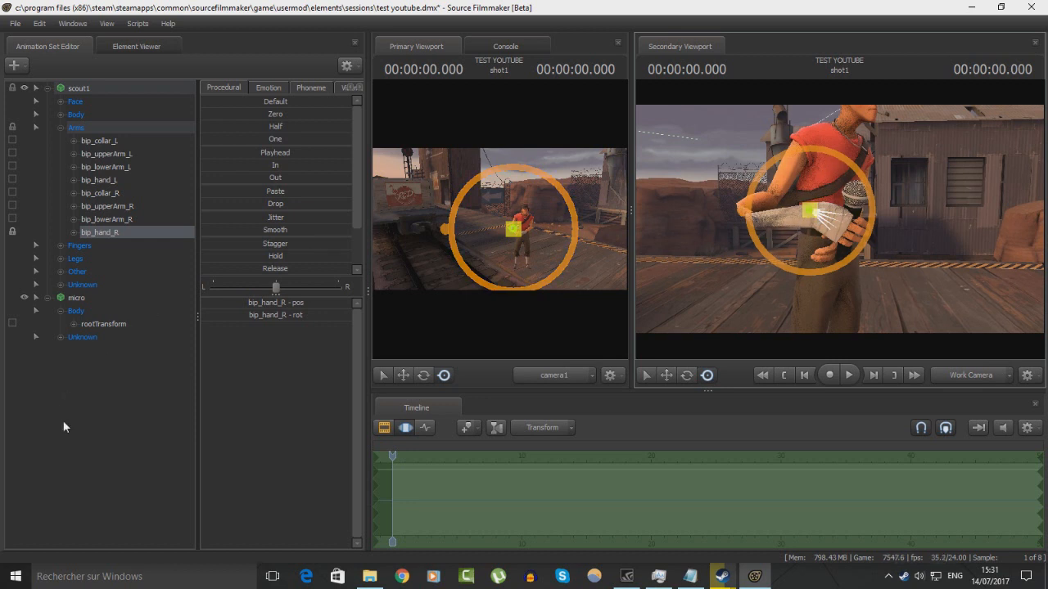
pyautogui.click(82, 297)
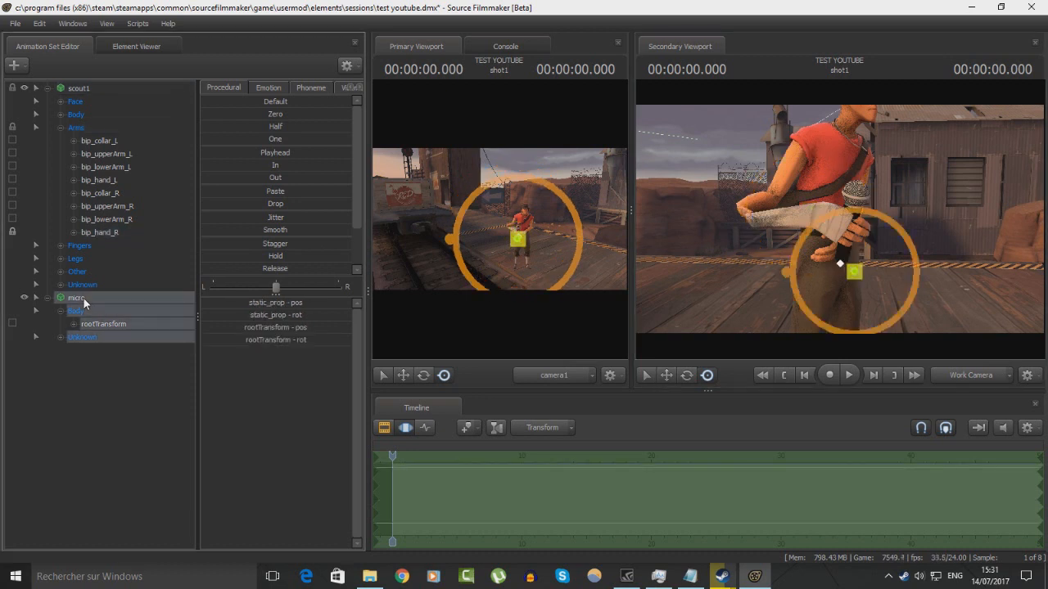
pyautogui.click(94, 448)
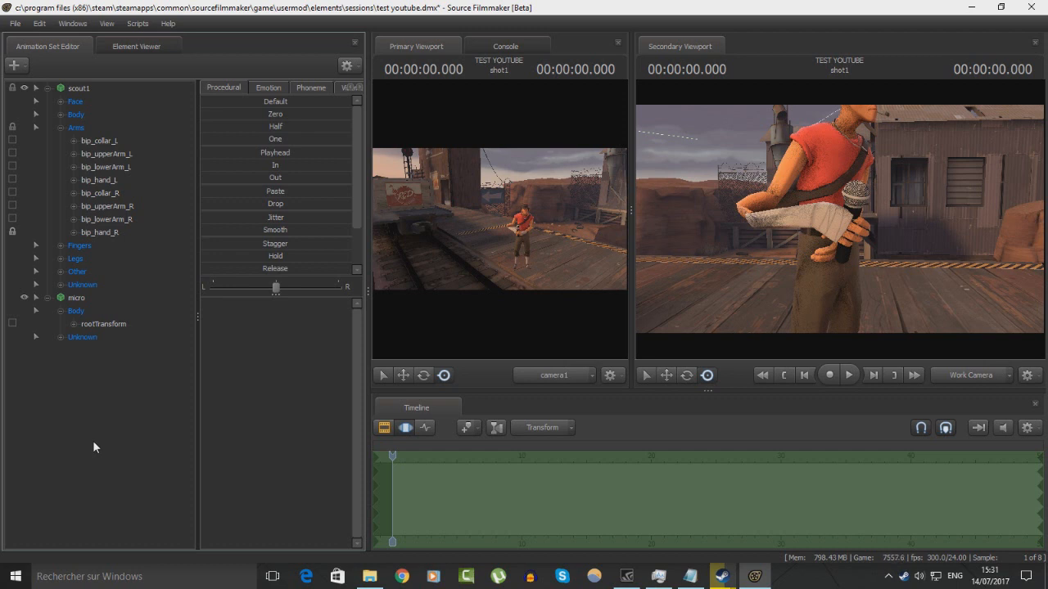
pyautogui.moveTo(660, 314); pyautogui.dragTo(660, 314)
pyautogui.press('s')
pyautogui.press('d')
pyautogui.moveTo(841, 221); pyautogui.dragTo(841, 222)
# Step: Collapse the control groups of micro and scout1, and start creating an animation set for a new model
pyautogui.click(49, 298)
pyautogui.click(49, 88)
pyautogui.rightClick(78, 144)
pyautogui.click(98, 167)
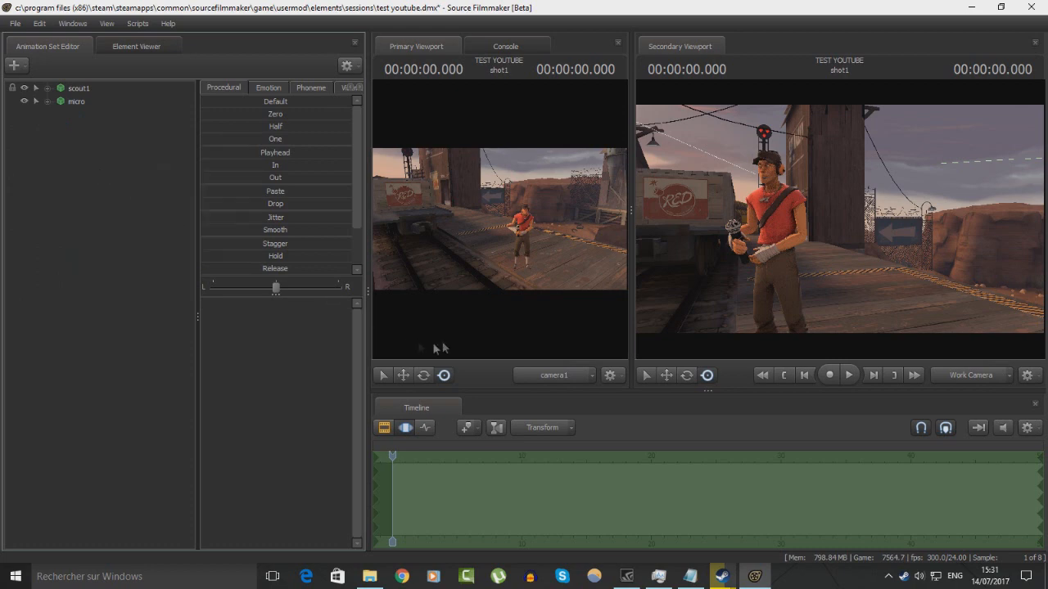
# Step: Filter the workshop models by "mas" and add friday13th\jasonp6mask.mdl to the scene
pyautogui.scroll(-5, 323, 378)
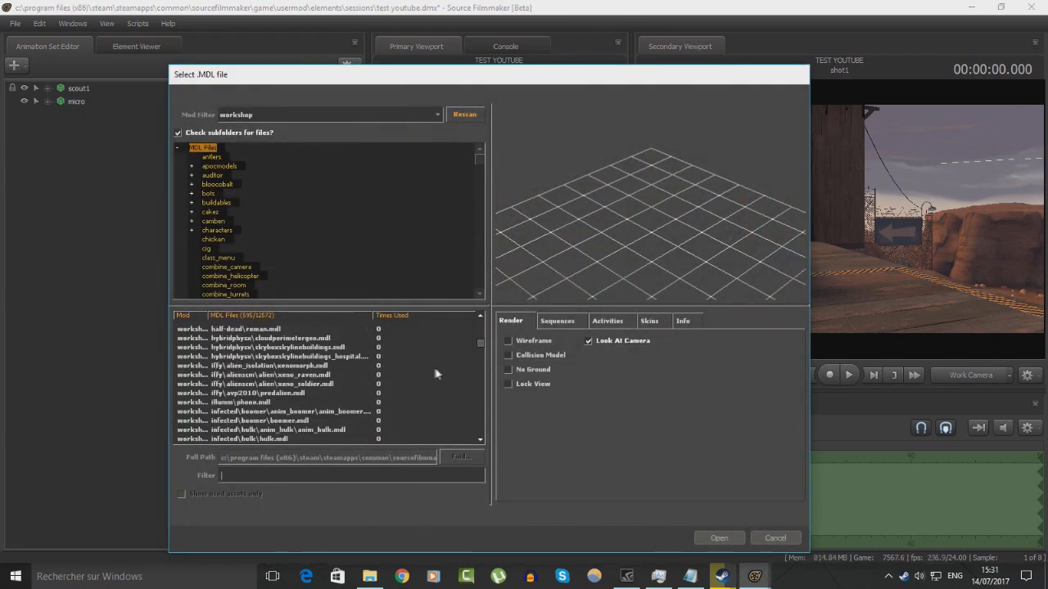
pyautogui.moveTo(480, 347); pyautogui.dragTo(479, 381)
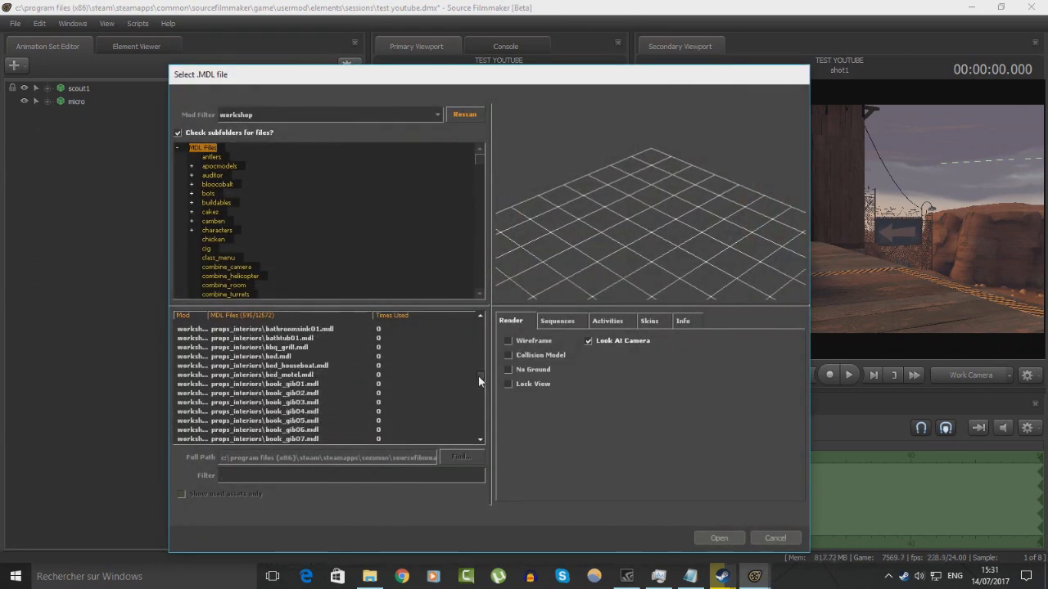
pyautogui.click(318, 471)
pyautogui.write('mas')
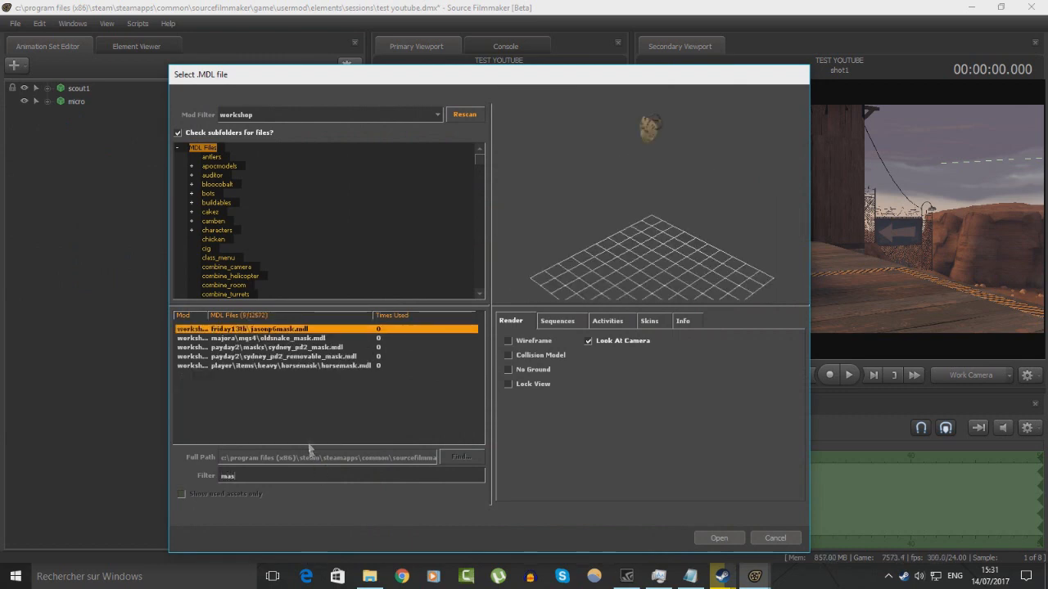
pyautogui.click(727, 539)
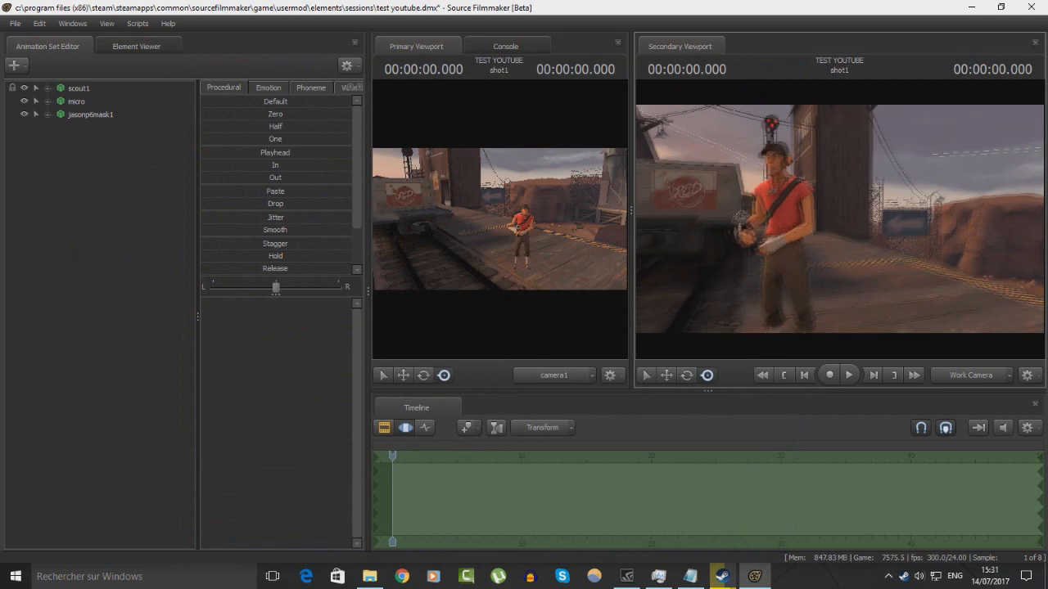
# Step: Select jasonp6mask1 and move the whole mask model across the map to the railway tracks near the scout
pyautogui.click(84, 115)
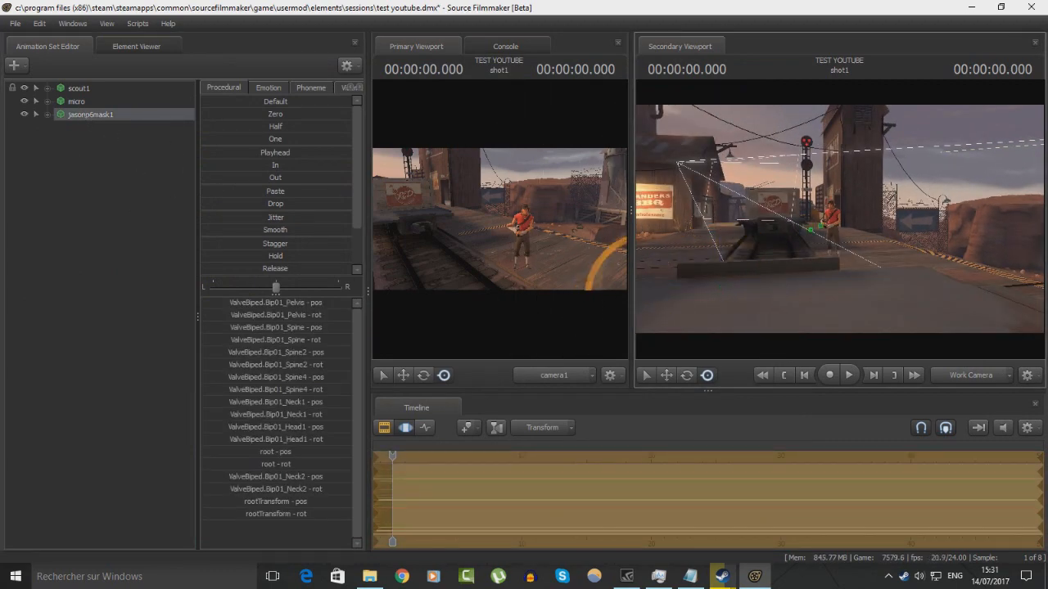
pyautogui.press('w')
pyautogui.moveTo(835, 245); pyautogui.dragTo(769, 244)
pyautogui.press('w')
pyautogui.press('s')
pyautogui.moveTo(827, 223); pyautogui.dragTo(827, 368)
pyautogui.moveTo(854, 297); pyautogui.dragTo(884, 256)
pyautogui.moveTo(852, 237)
pyautogui.mouseDown()
pyautogui.moveTo(909, 193)
pyautogui.moveTo(953, 204)
pyautogui.moveTo(845, 185)
pyautogui.moveTo(811, 245)
pyautogui.moveTo(838, 232)
pyautogui.mouseUp()
pyautogui.press('a')
pyautogui.press('w')
pyautogui.press('s')
pyautogui.press('e')
pyautogui.press('w')
pyautogui.moveTo(834, 277); pyautogui.dragTo(807, 304)
pyautogui.press('w')
pyautogui.moveTo(868, 273); pyautogui.dragTo(827, 232)
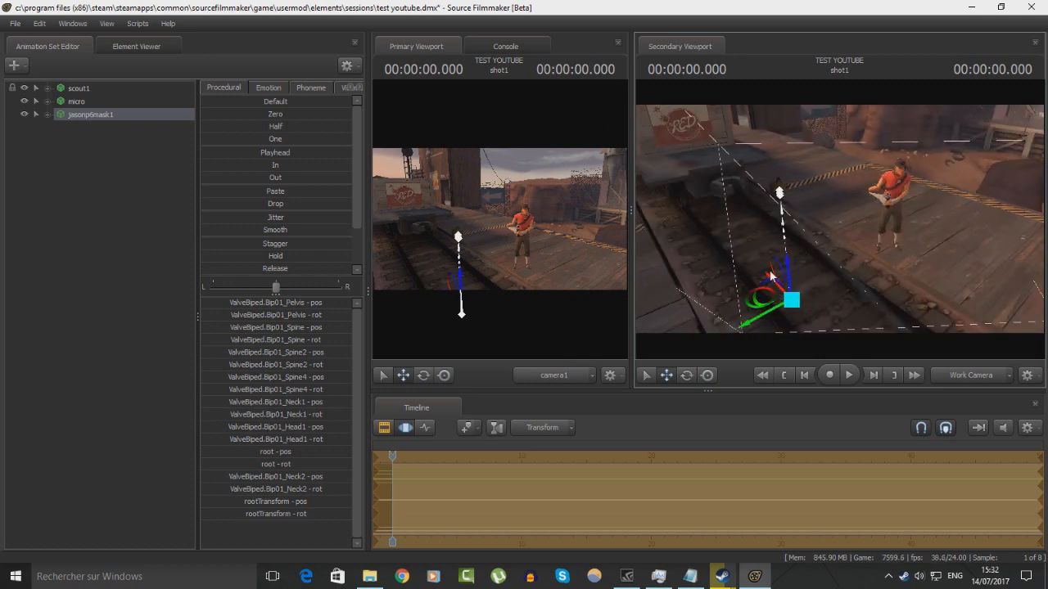
# Step: Move the mask model from the tracks over to the scout, bringing the mask close to his head
pyautogui.moveTo(769, 271); pyautogui.dragTo(852, 348)
pyautogui.moveTo(857, 289); pyautogui.dragTo(839, 221)
pyautogui.moveTo(844, 292); pyautogui.dragTo(844, 259)
pyautogui.moveTo(813, 319); pyautogui.dragTo(841, 219)
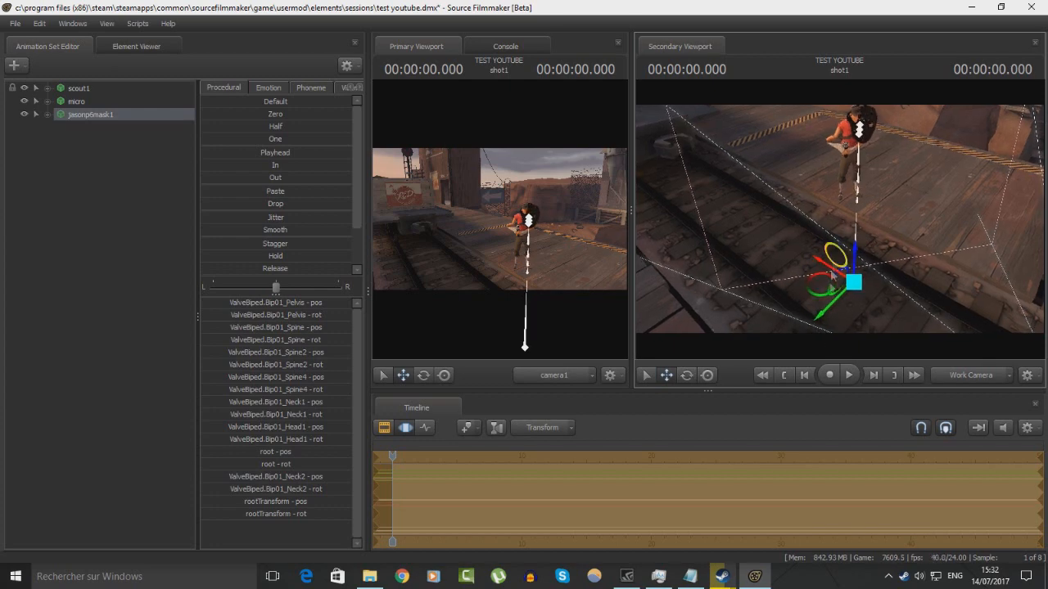
pyautogui.moveTo(822, 309); pyautogui.dragTo(819, 314)
pyautogui.moveTo(850, 267); pyautogui.dragTo(840, 219)
# Step: Fine-tune the mask's position from close up so that it sits over the front of the scout's head
pyautogui.press('w')
pyautogui.press('d')
pyautogui.press('s')
pyautogui.press('w')
pyautogui.press('a')
pyautogui.press('d')
pyautogui.press('s')
pyautogui.press('s')
pyautogui.press('w')
pyautogui.moveTo(846, 308); pyautogui.dragTo(845, 306)
pyautogui.moveTo(900, 212); pyautogui.dragTo(900, 211)
pyautogui.press('w')
pyautogui.press('a')
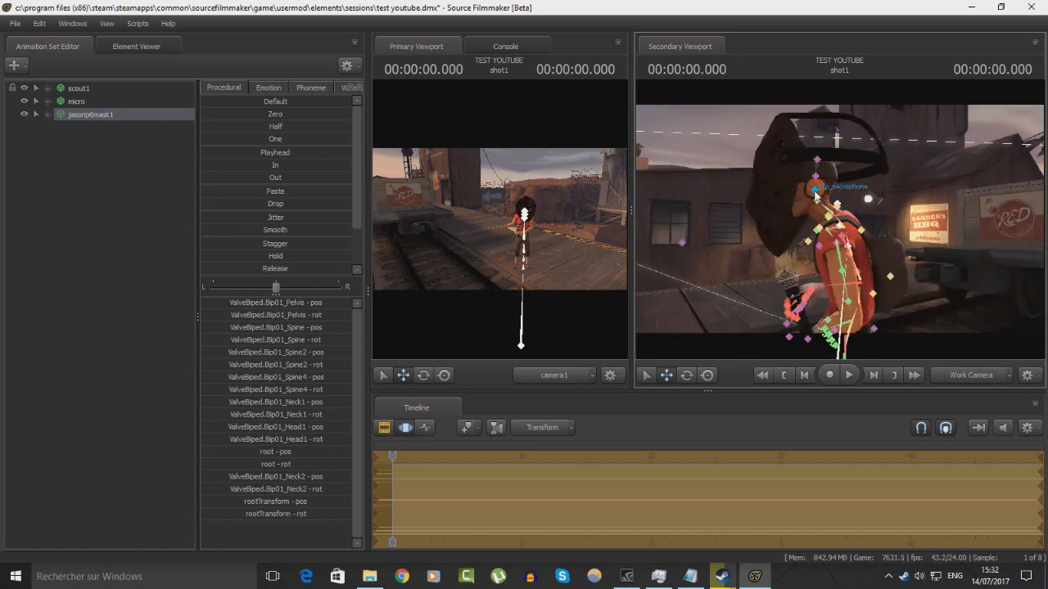
# Step: Lock the rootTransform of jasonp6mask1 to the scout's bip_head
pyautogui.click(816, 207)
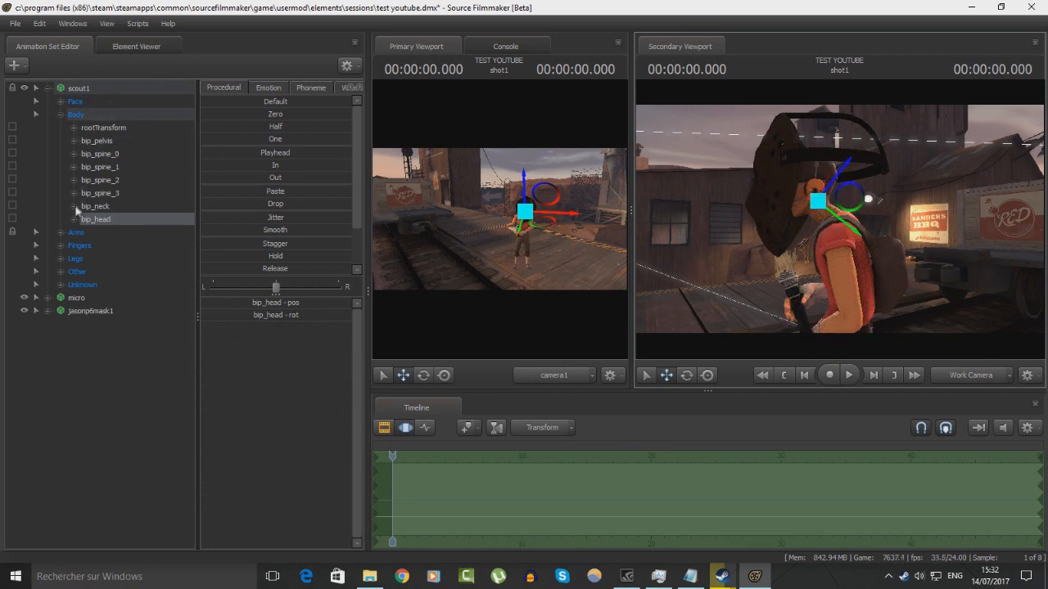
pyautogui.moveTo(791, 219); pyautogui.dragTo(867, 219)
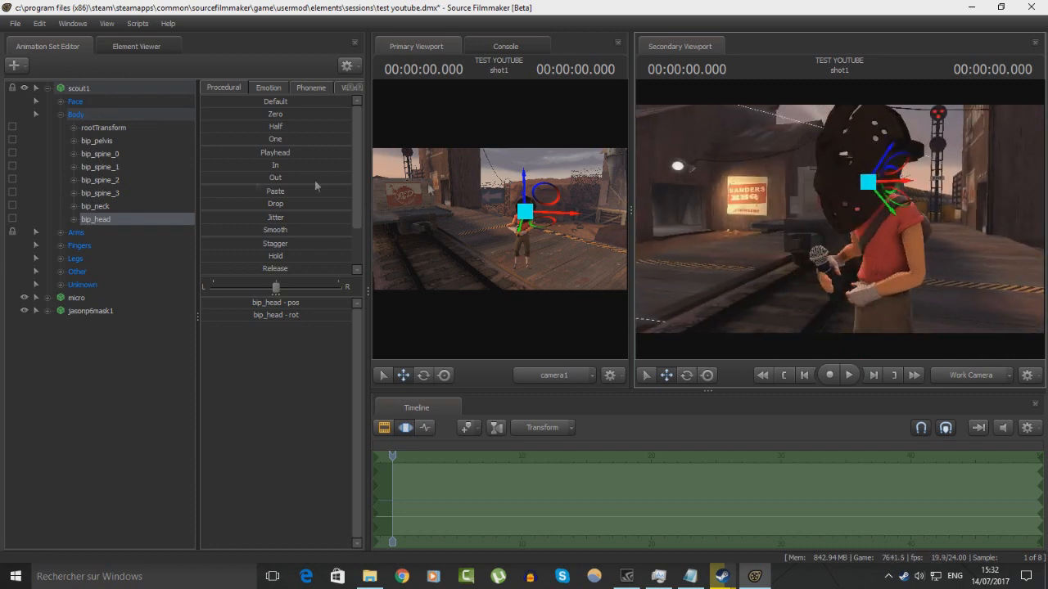
pyautogui.click(47, 311)
pyautogui.click(61, 325)
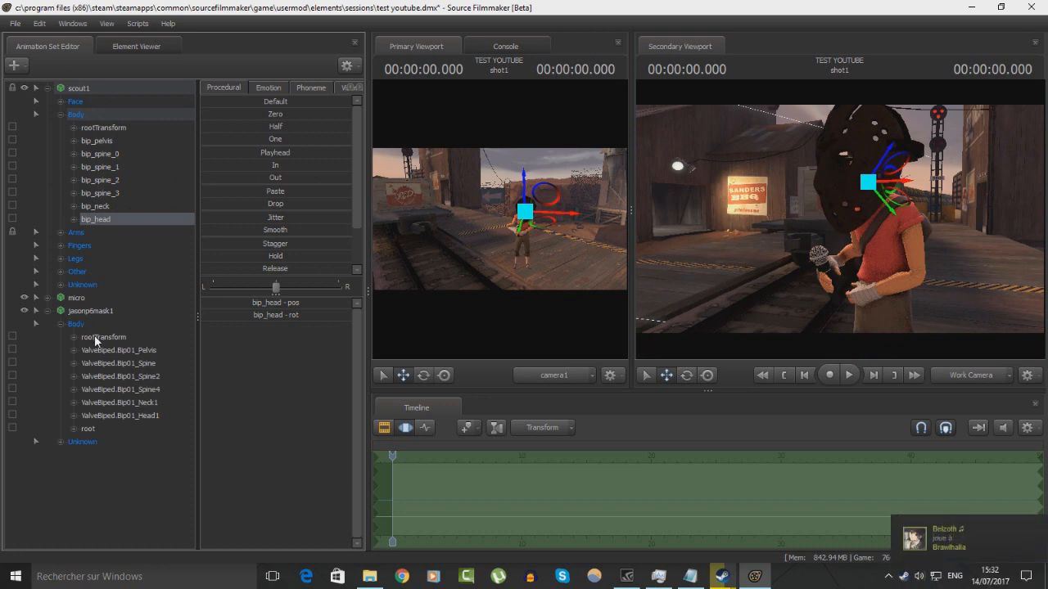
pyautogui.click(95, 338)
pyautogui.click(104, 221)
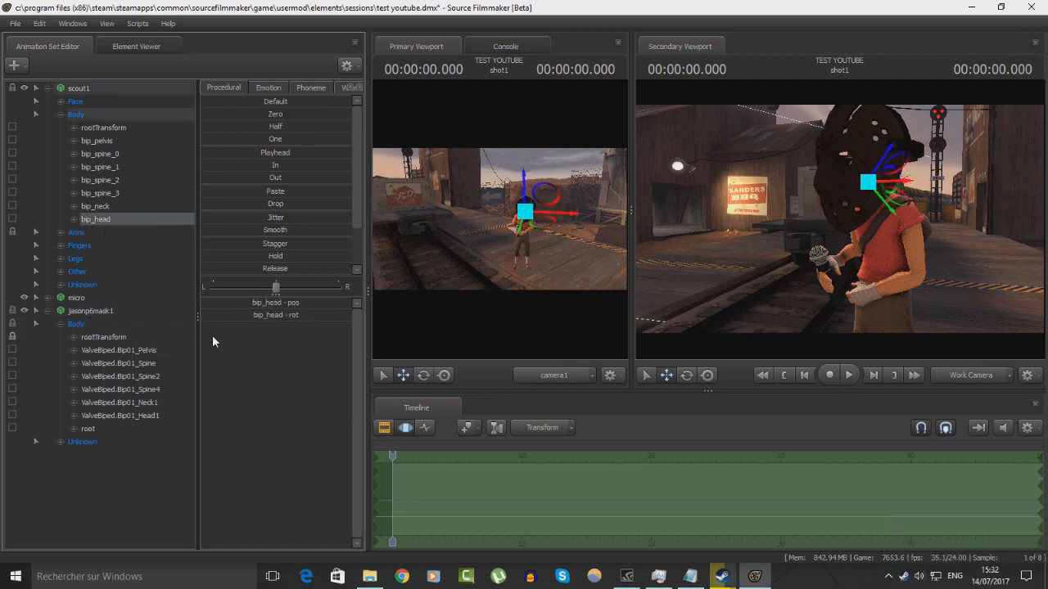
# Step: Rotate the scout's bip_head with the mask locked to it
pyautogui.press('e')
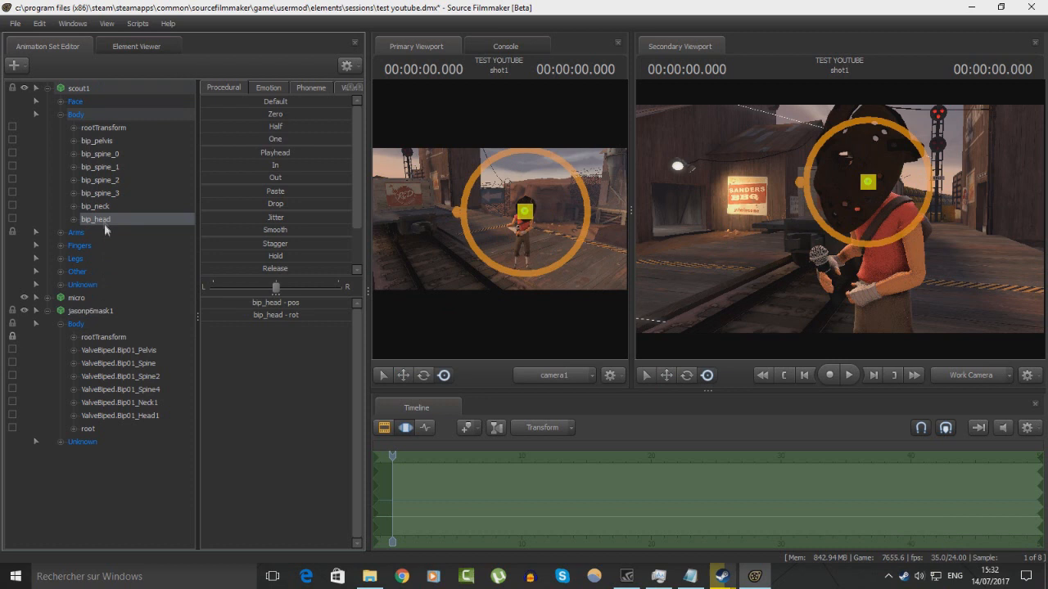
pyautogui.moveTo(524, 212)
pyautogui.mouseDown()
pyautogui.moveTo(568, 189)
pyautogui.moveTo(533, 174)
pyautogui.moveTo(465, 196)
pyautogui.moveTo(506, 204)
pyautogui.mouseUp()
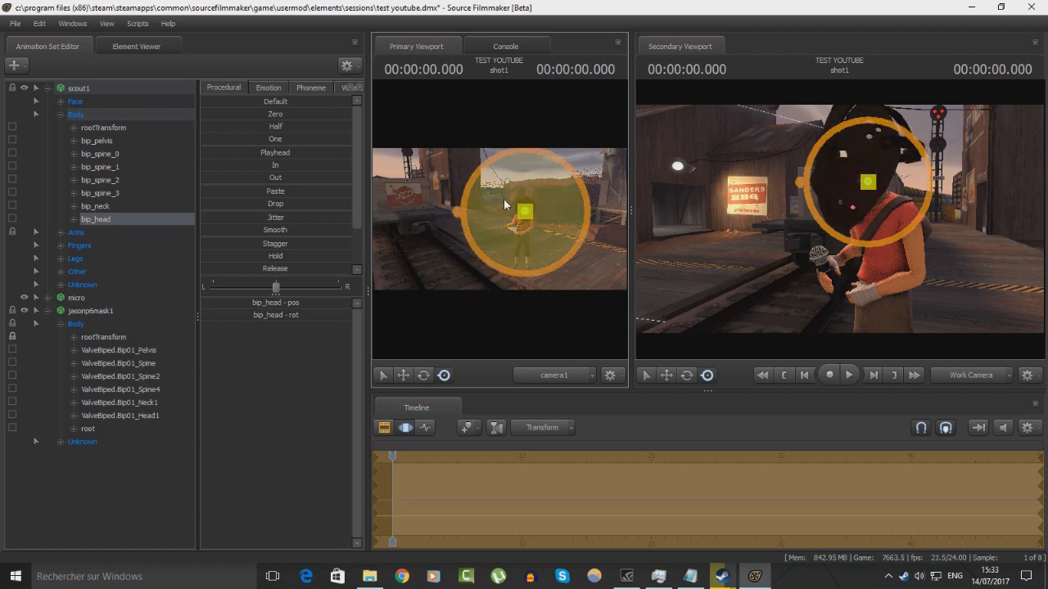